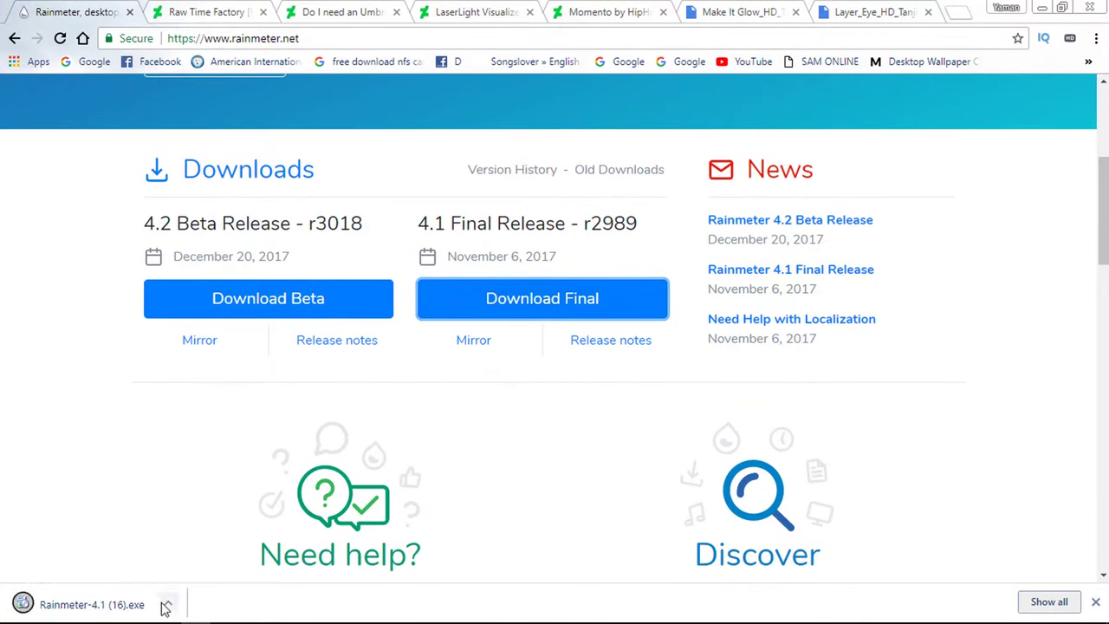
Run the downloaded Rainmeter 4.1 installer as a standard installation with the 64-bit version and launch on startup, finishing with Rainmeter running
click(169, 602)
click(196, 504)
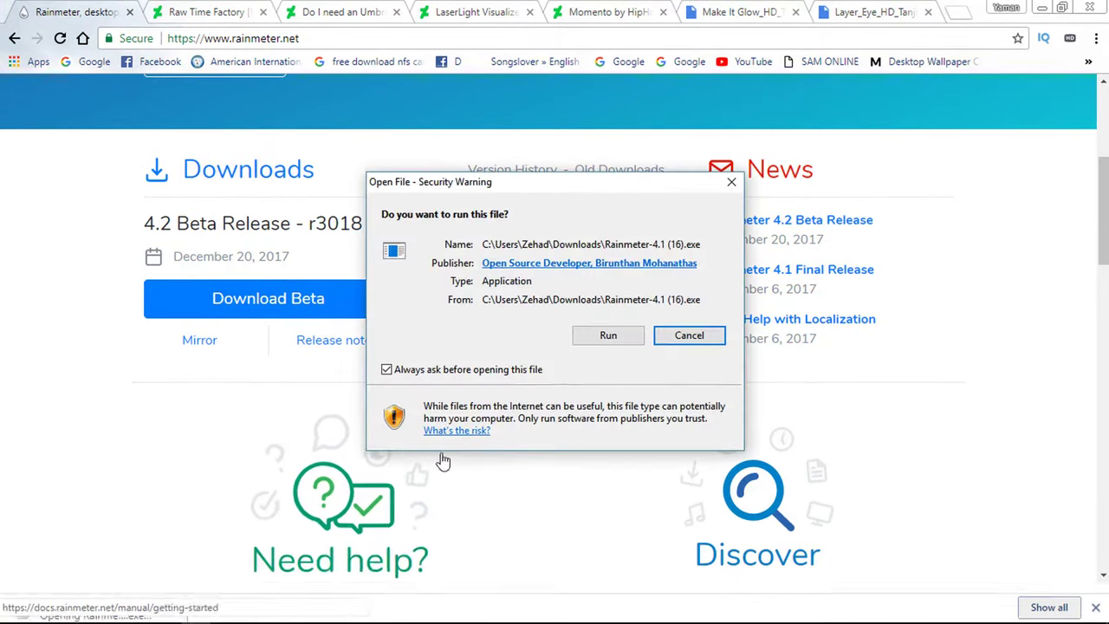
click(607, 332)
click(560, 356)
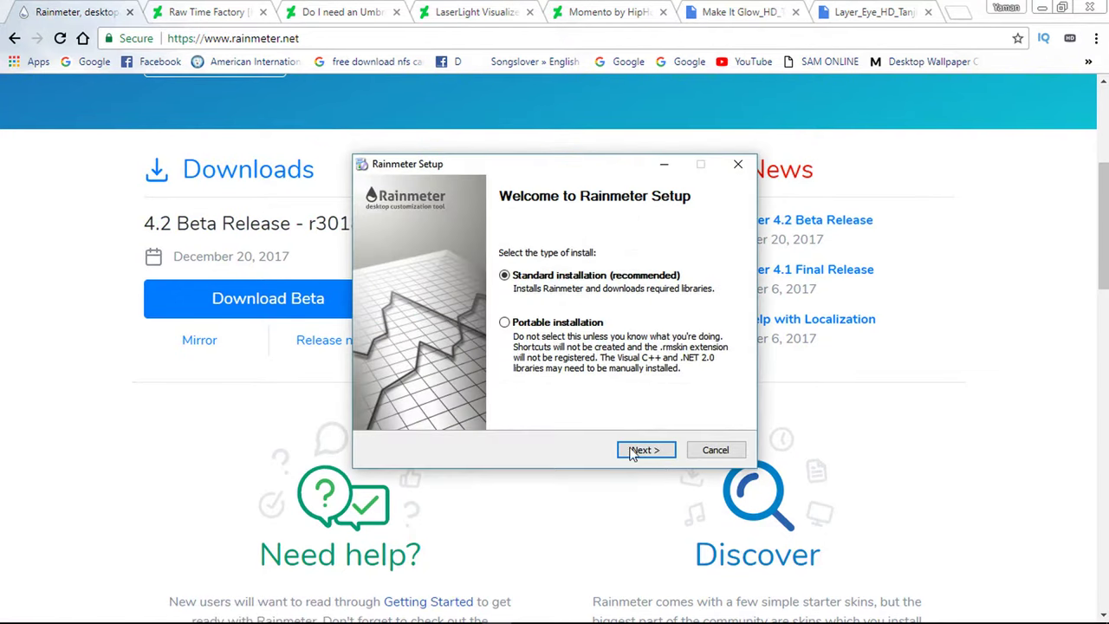
click(651, 452)
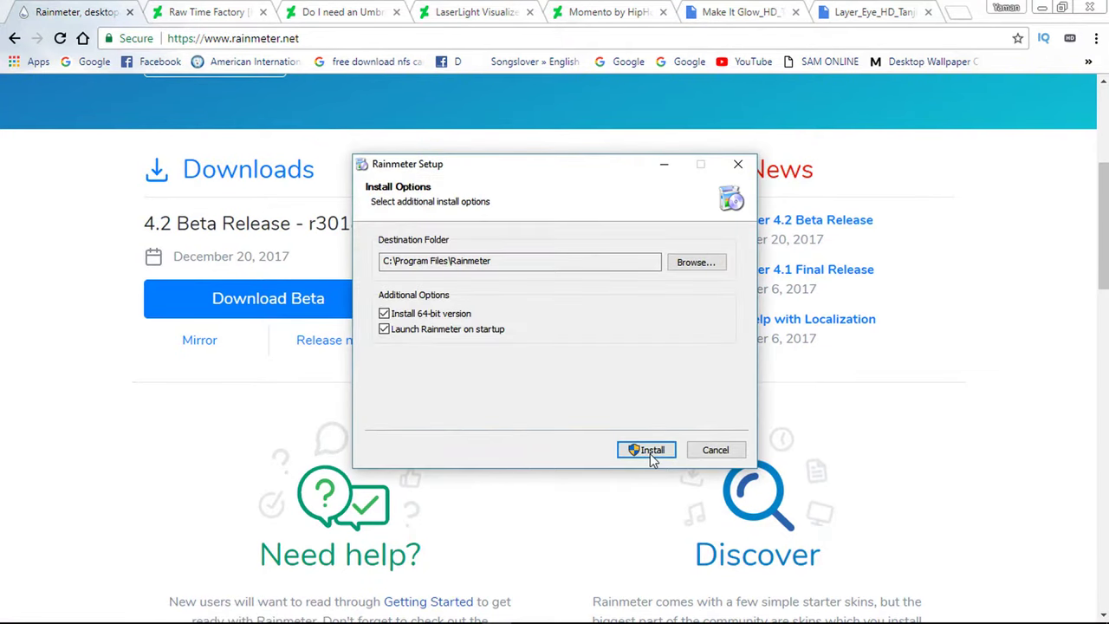
click(652, 454)
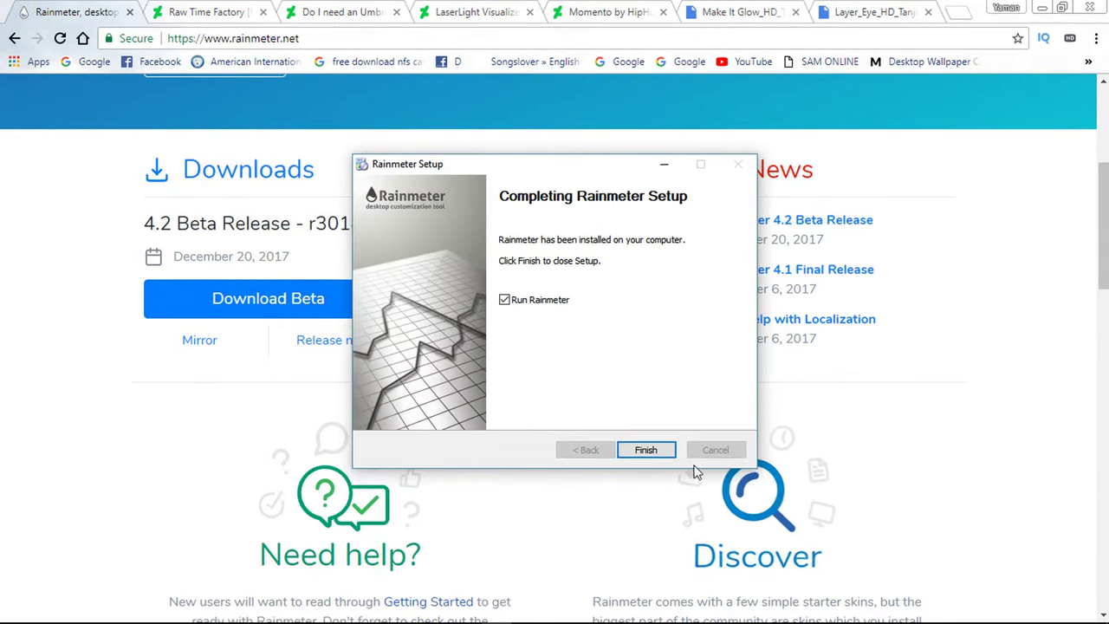
click(647, 450)
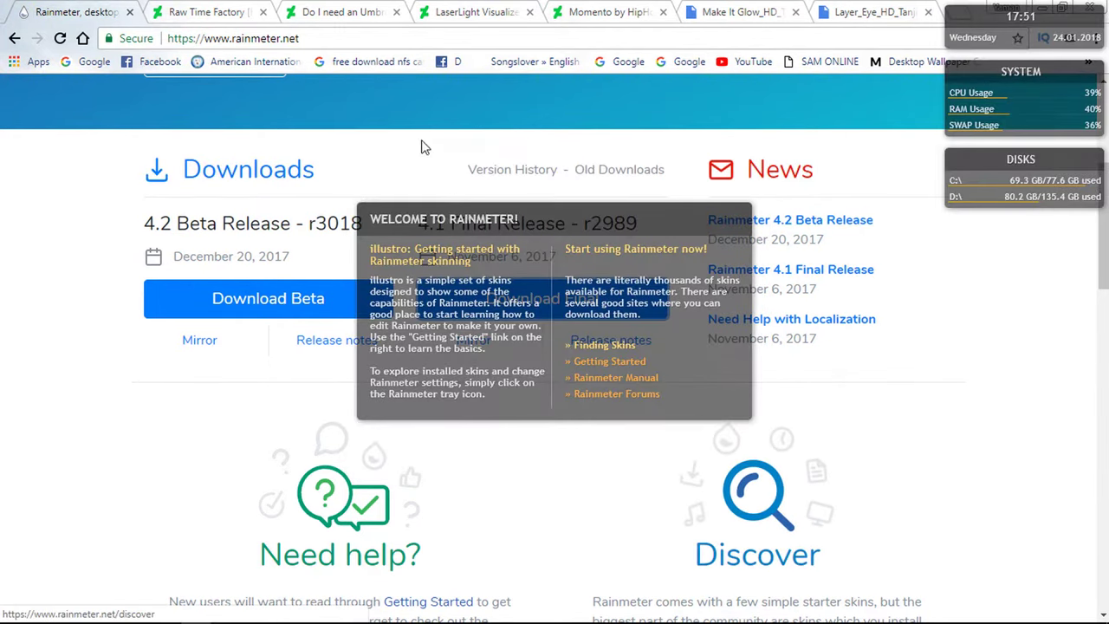
Download the Raw Time Factory skin from its DeviantArt page, getting past the intermediate ad page
click(398, 102)
click(206, 12)
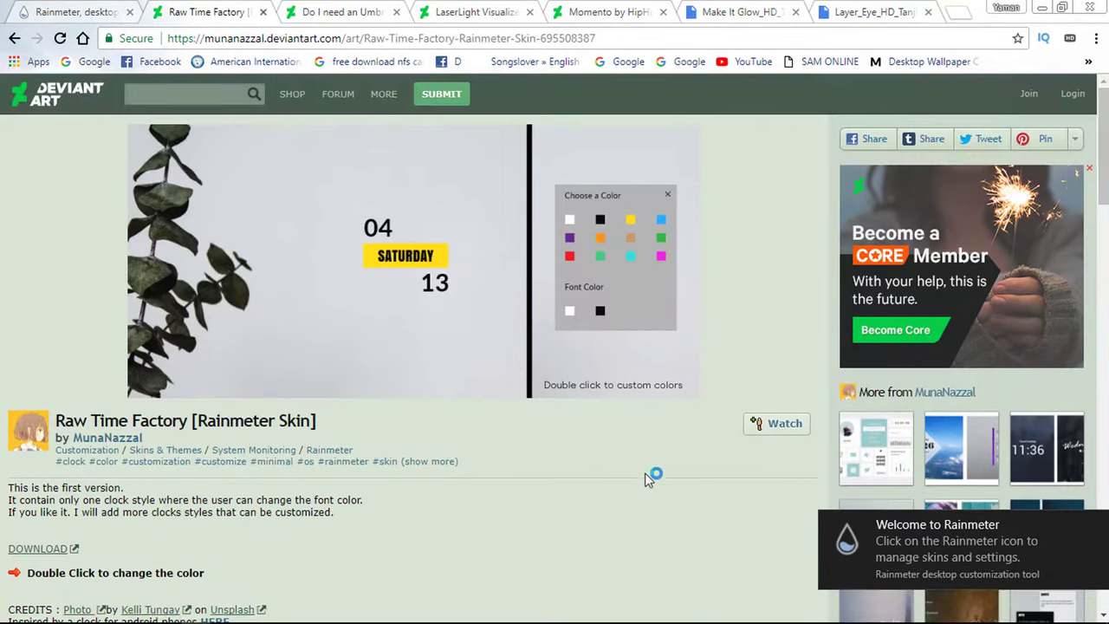
scroll(648, 480, down, 3)
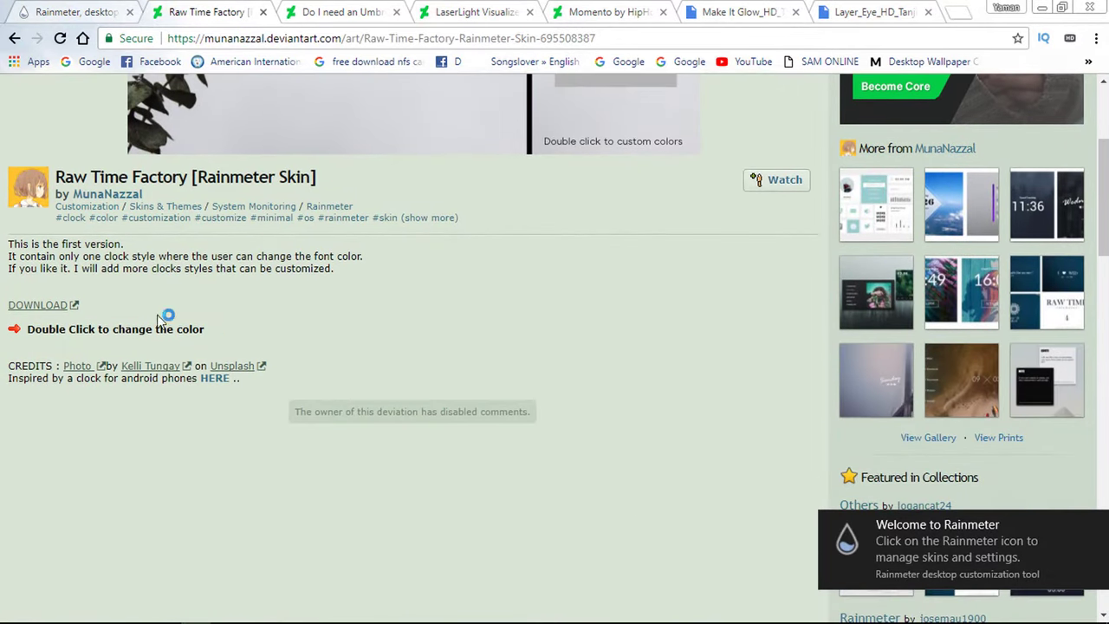
click(59, 309)
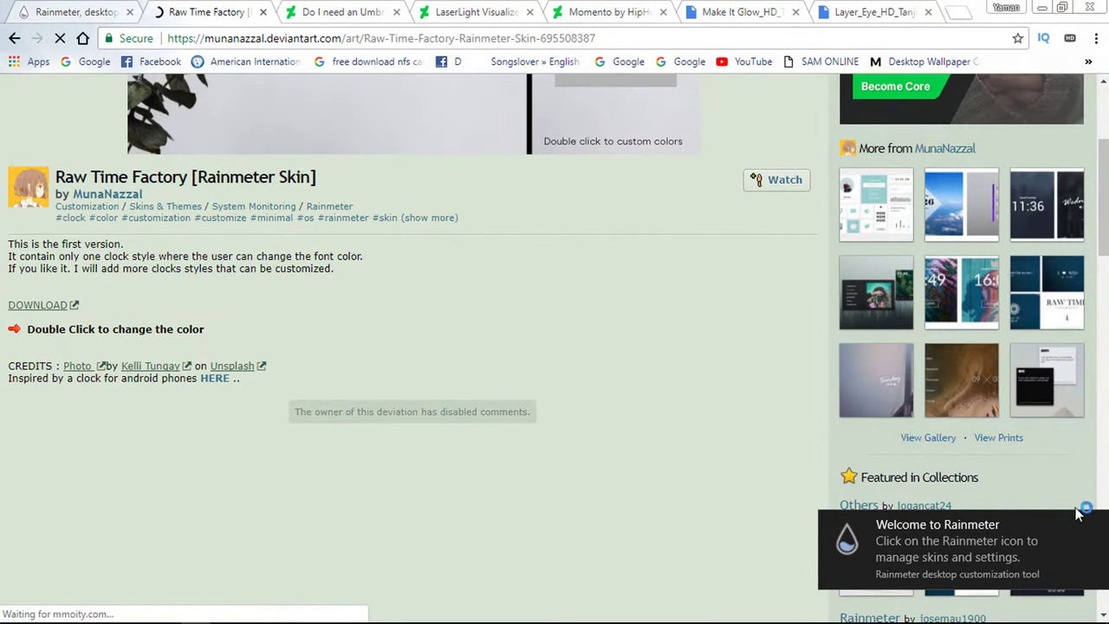
click(1097, 525)
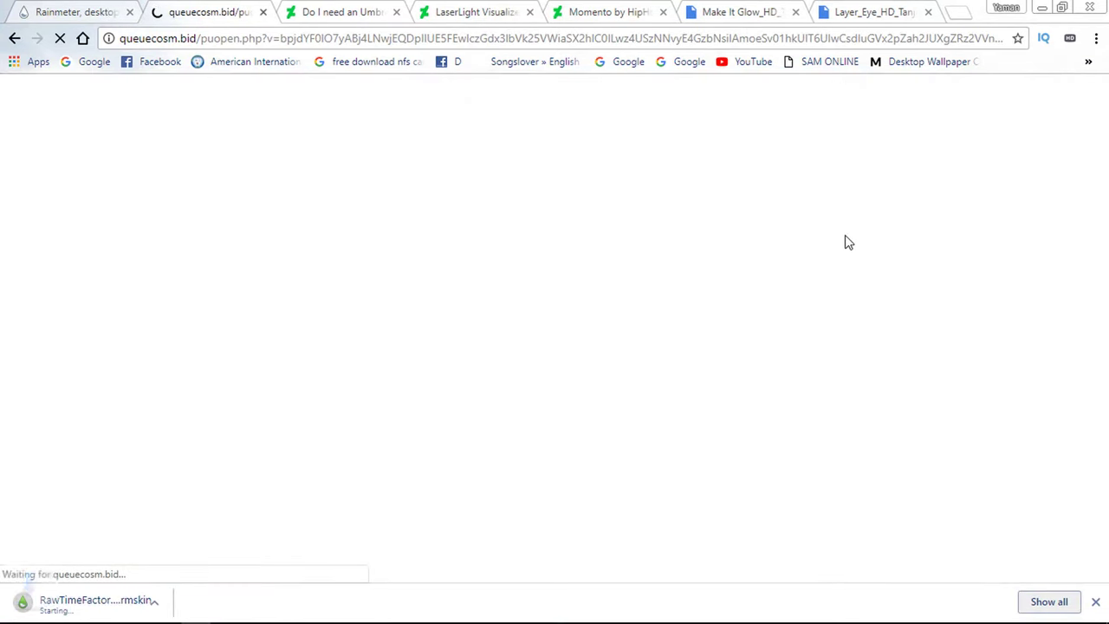
Open the downloaded RawTimeFactory skin package and install it in Rainmeter
click(170, 604)
click(196, 502)
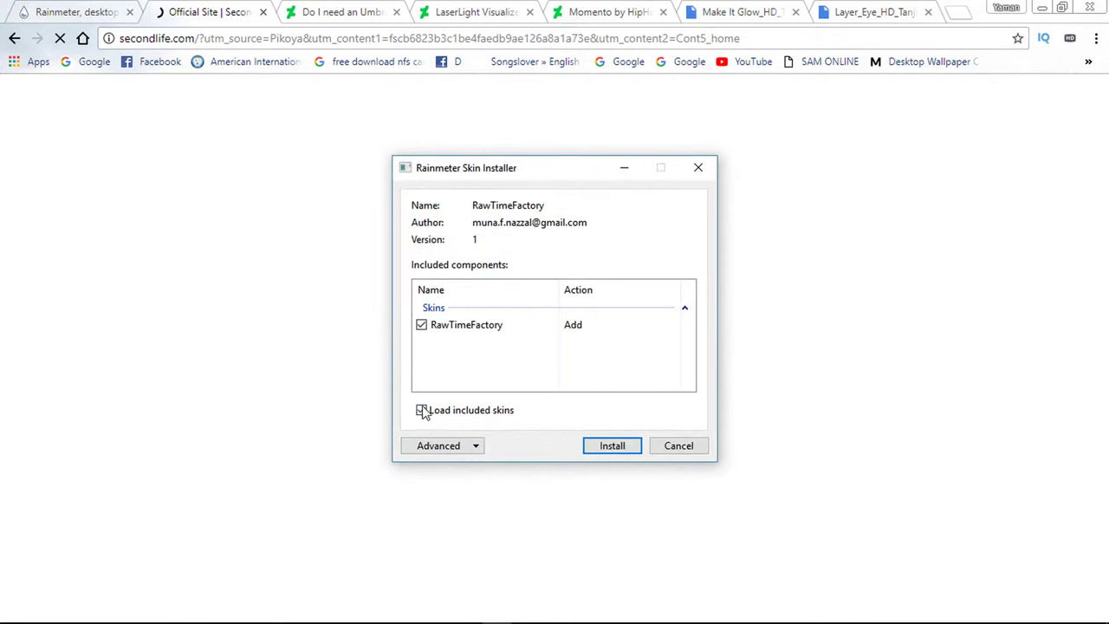
click(607, 445)
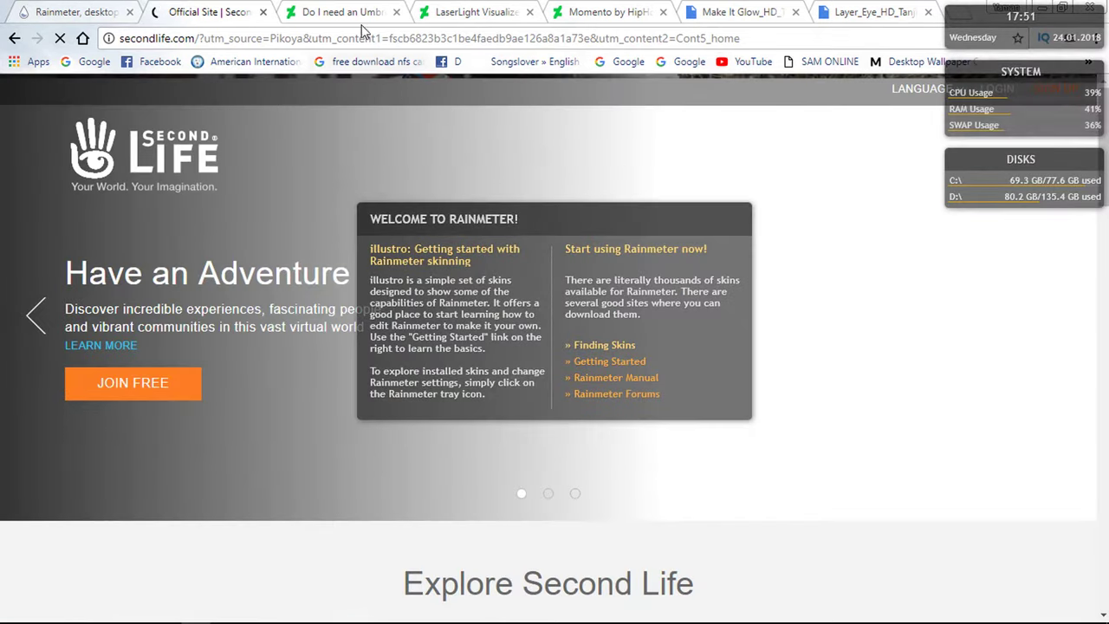
Download the "Do I need an Umbrella?" skin from DeviantArt and install DINAU without loading its included skins
click(355, 10)
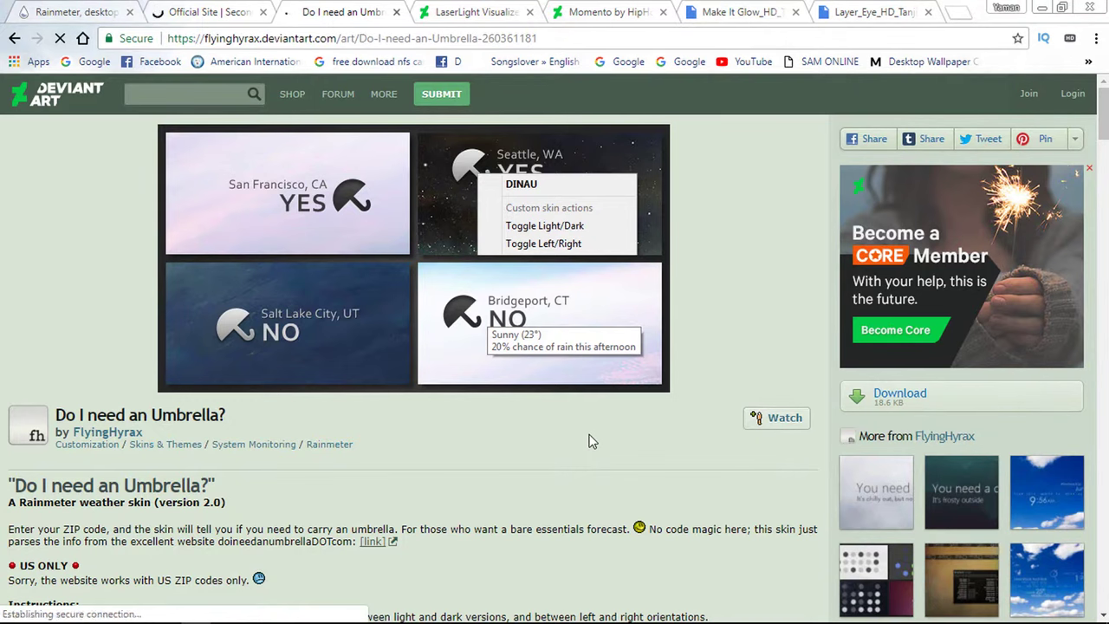
click(170, 608)
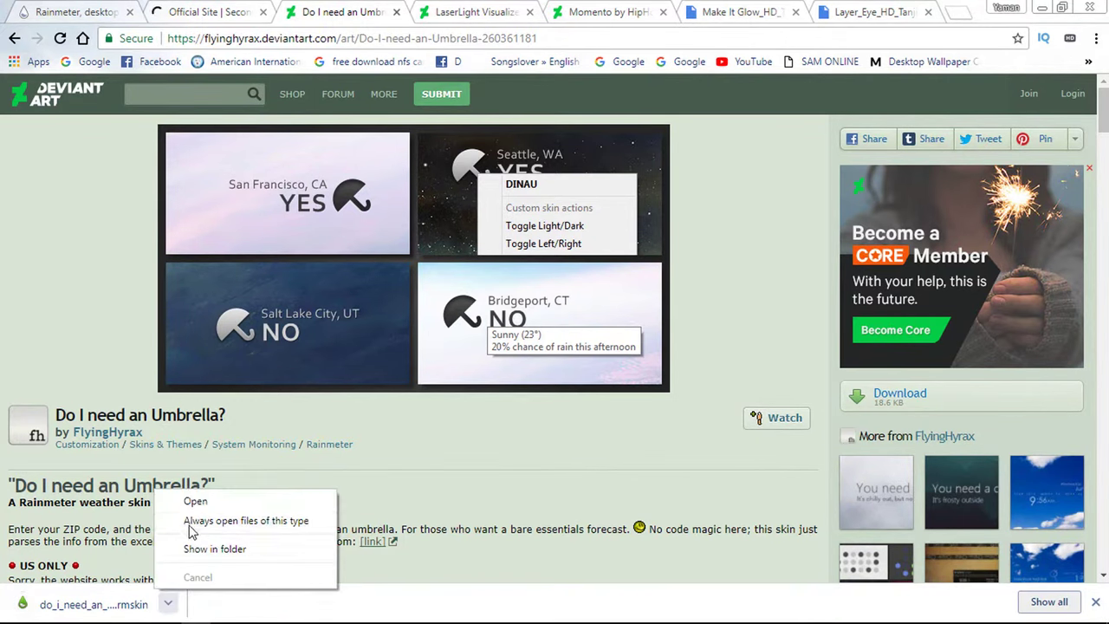
click(195, 499)
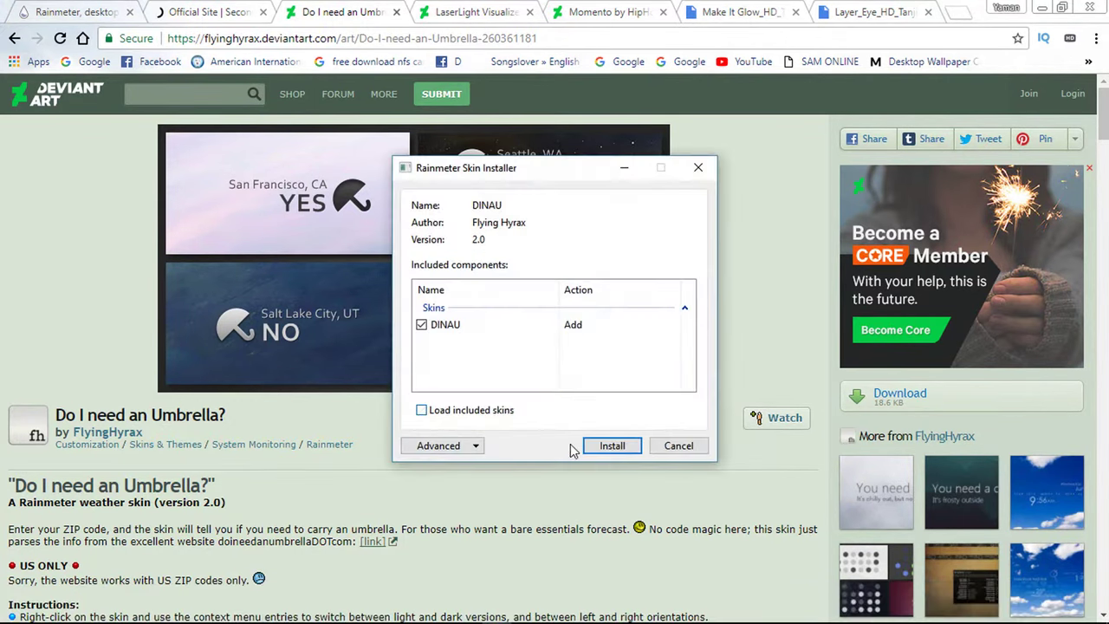
click(610, 446)
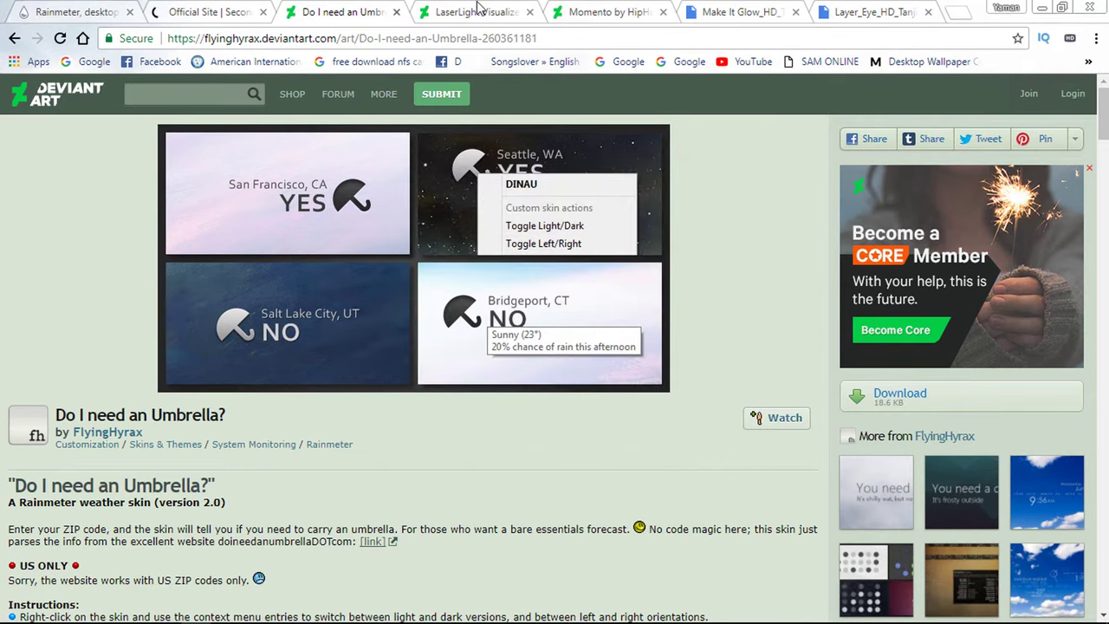
Download the LaserLight Visualizer skin from its DeviantArt page and install it with its plugins in Rainmeter
click(477, 10)
scroll(692, 409, down, 1)
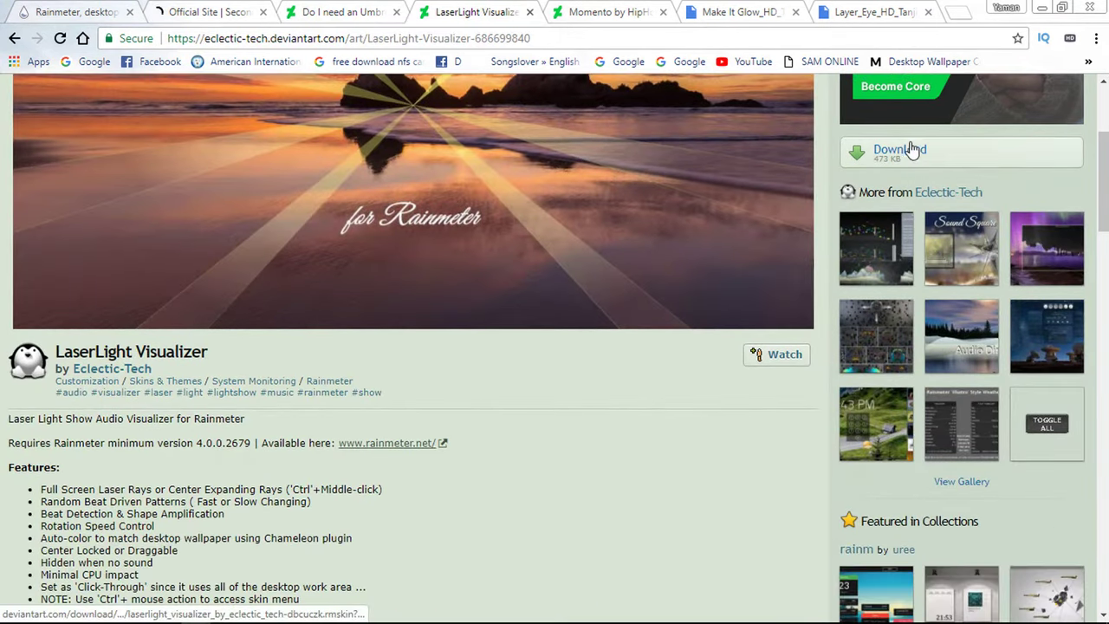
click(893, 151)
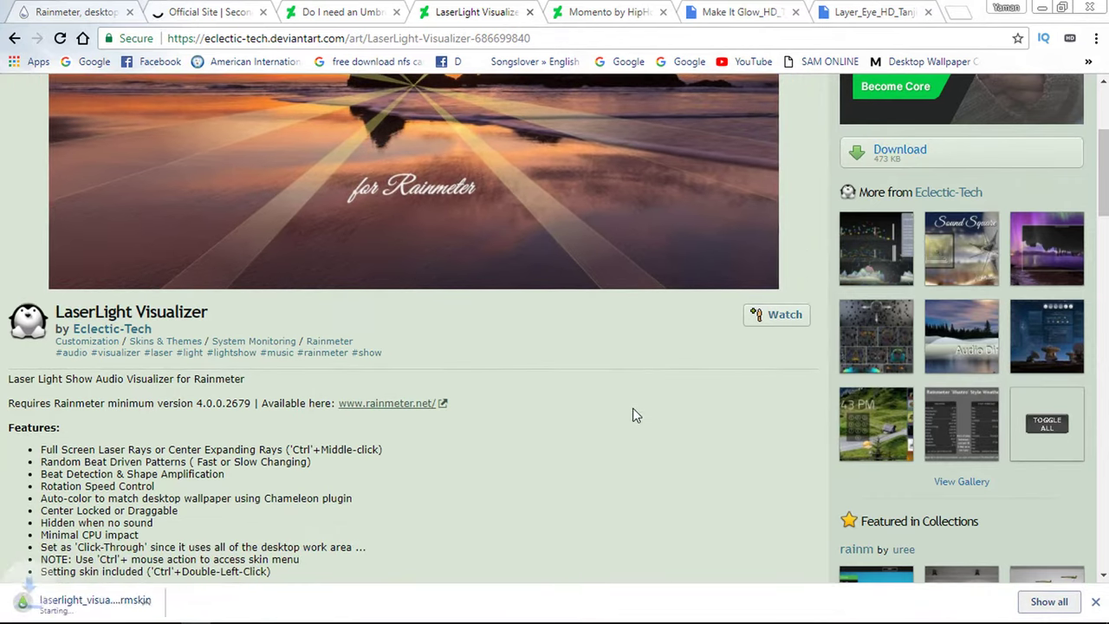
click(168, 604)
click(195, 504)
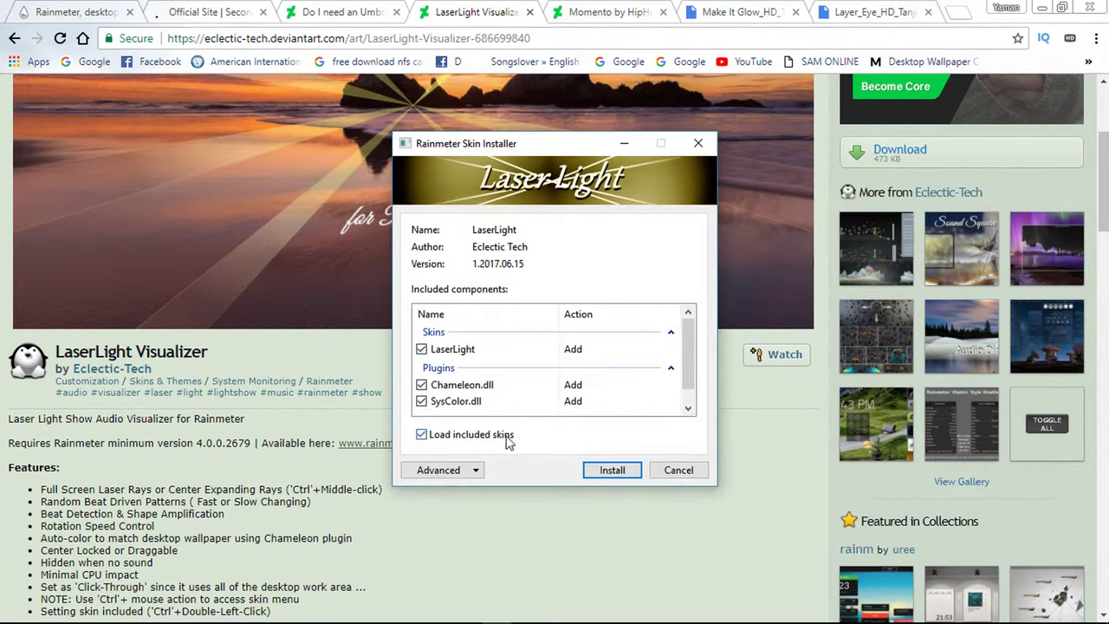
click(612, 469)
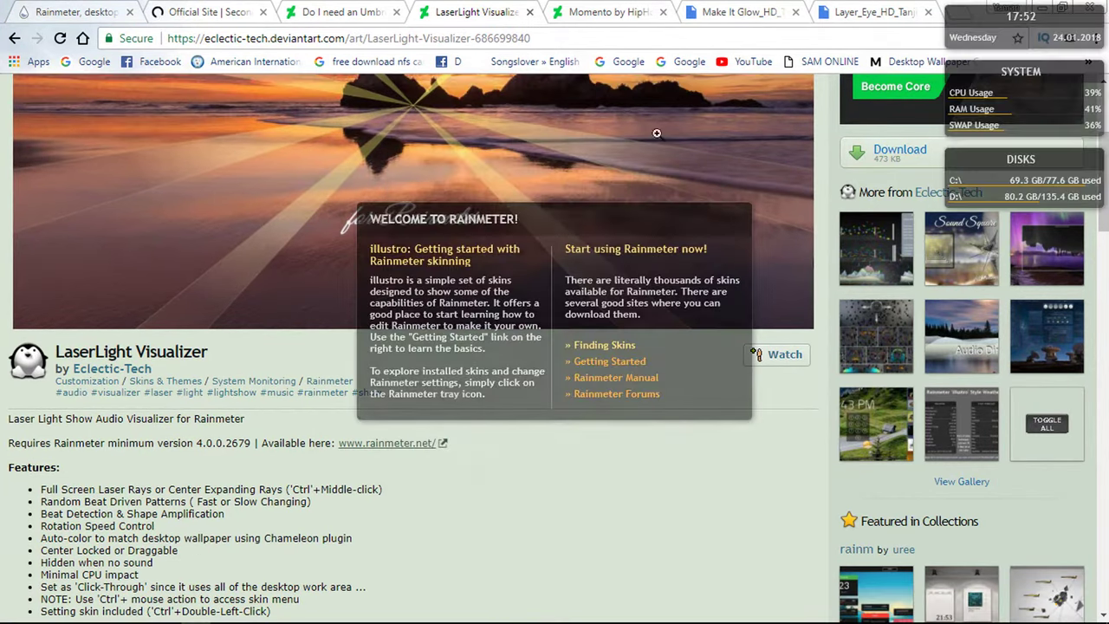
Download the Momento skin from its DeviantArt page and install it without applying the included layout
click(615, 12)
click(712, 516)
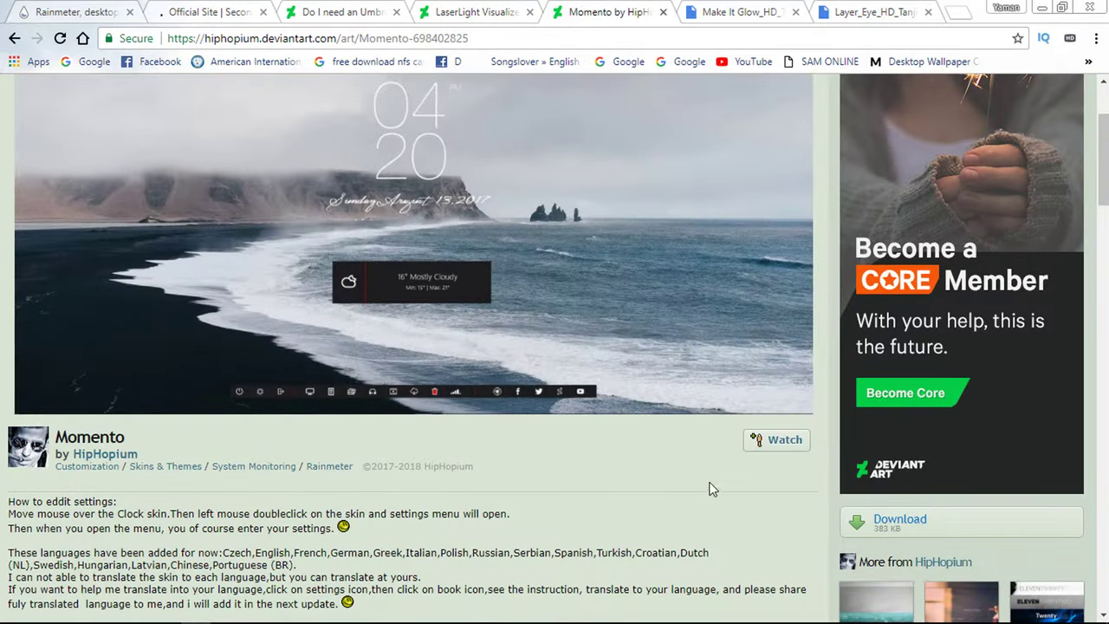
scroll(693, 485, down, 3)
click(869, 275)
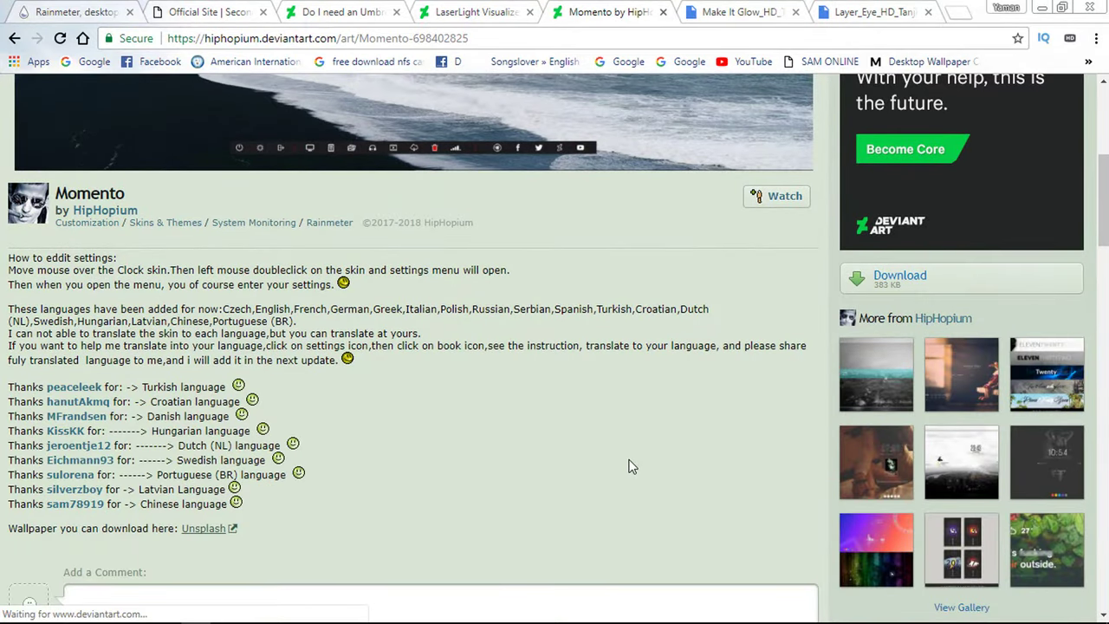
click(169, 604)
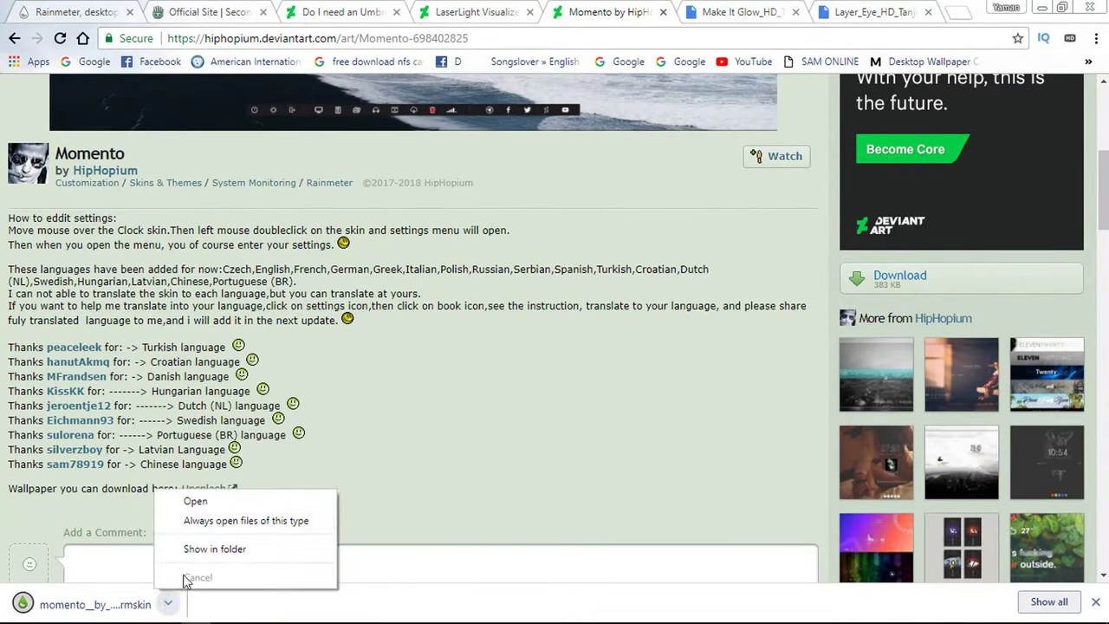
click(195, 501)
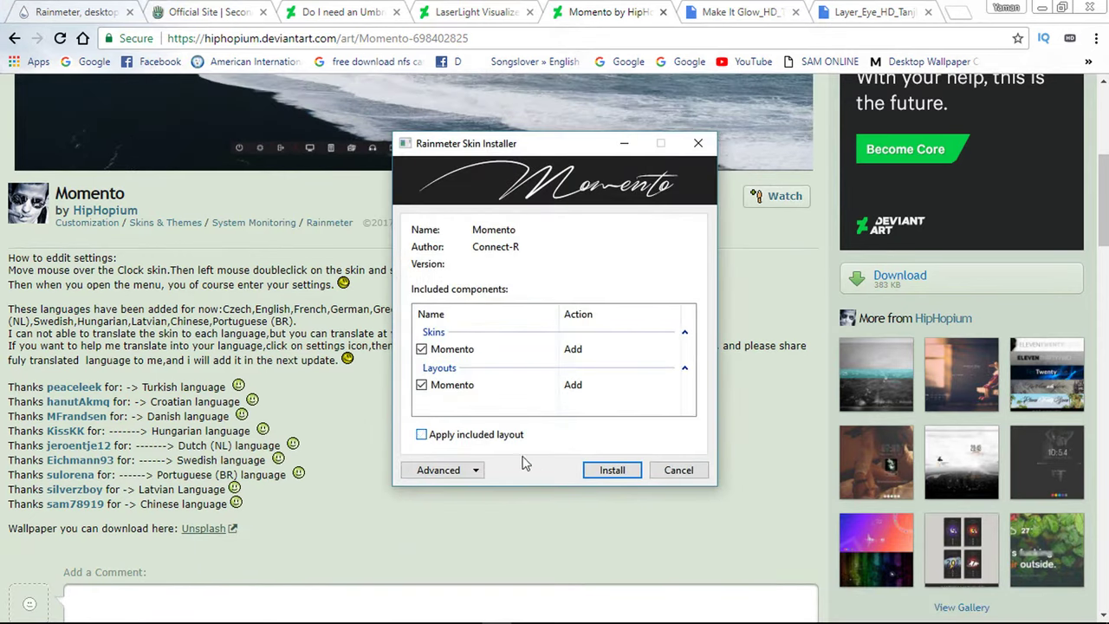
click(592, 472)
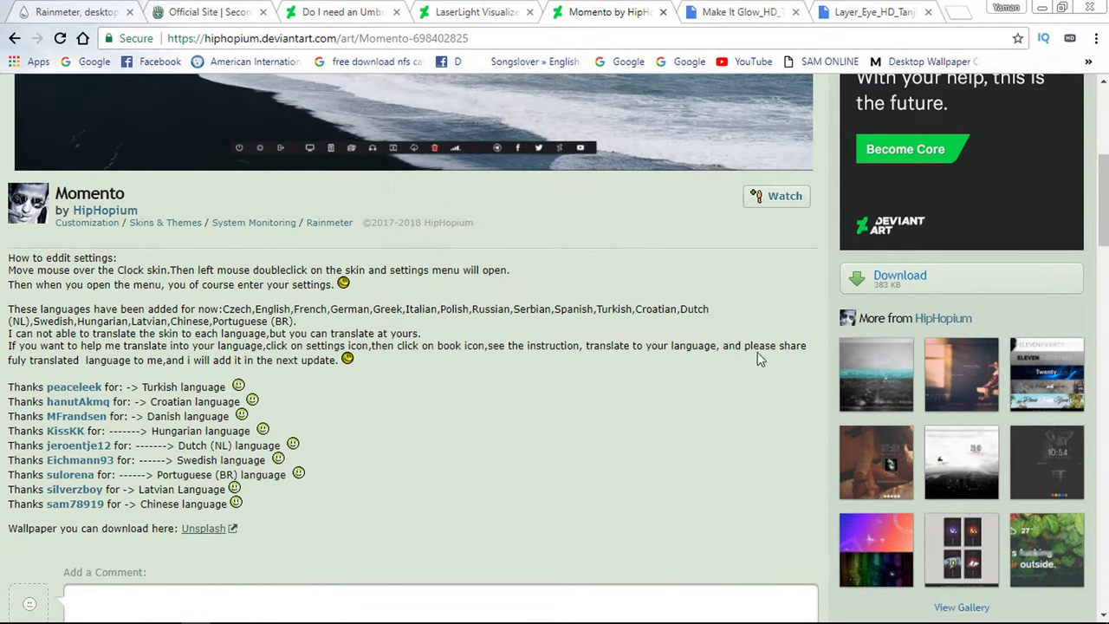
Download the Make It Glow HD zip archive from Google Drive and show it in its download folder
click(722, 17)
click(995, 102)
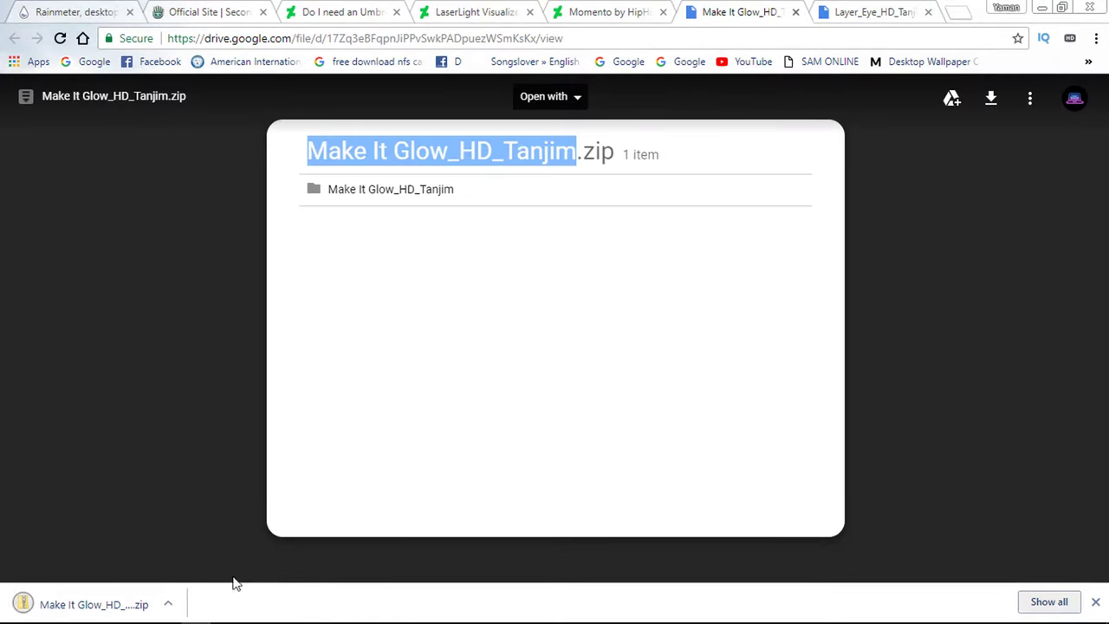
click(168, 612)
click(193, 549)
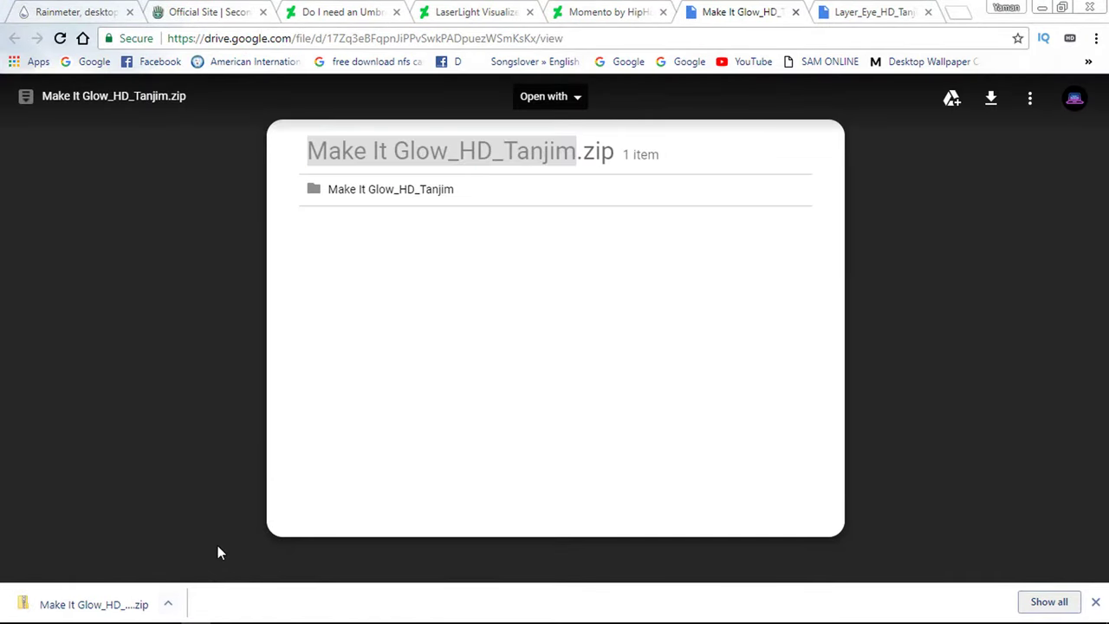
Extract the Make It Glow HD archive with 7-Zip into a folder of its own name
right_click(247, 596)
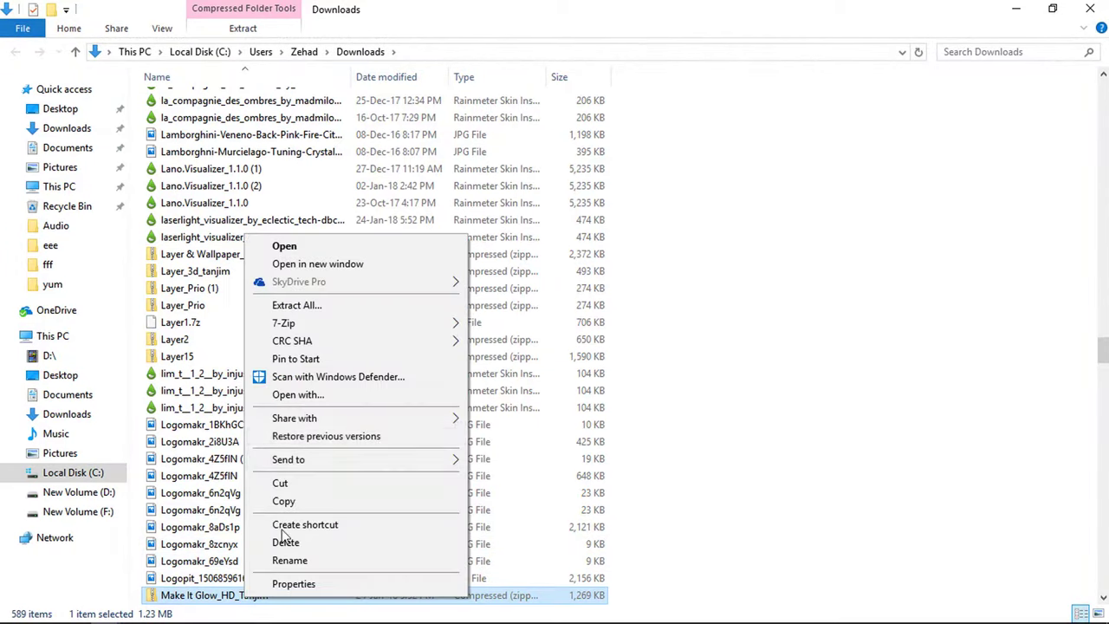
mouse_move(383, 324)
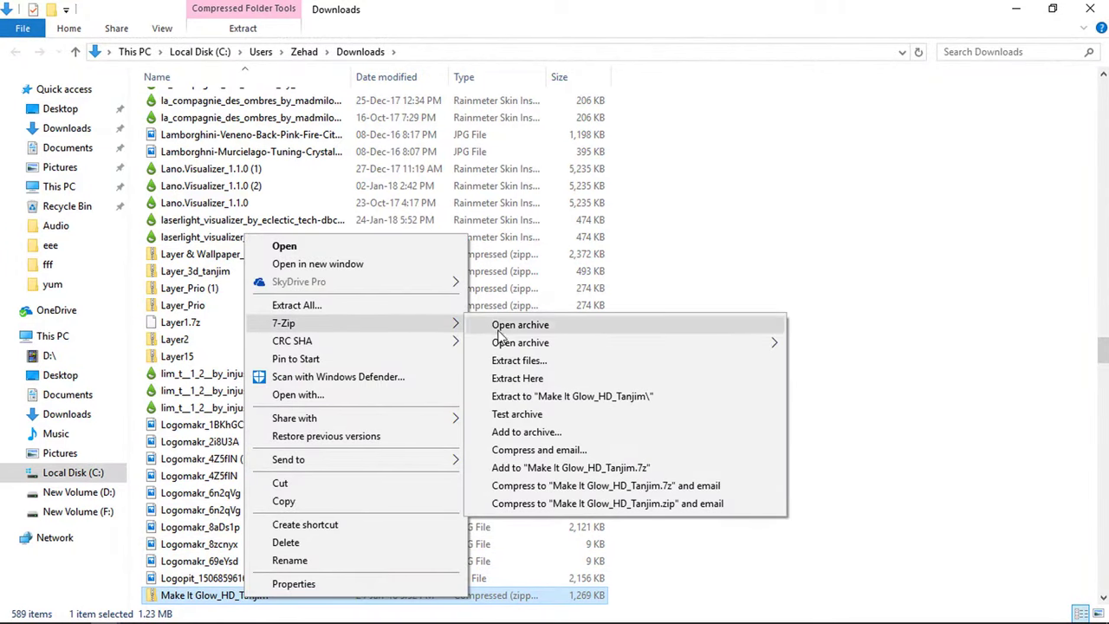
click(564, 396)
Open the extracted Make It Glow HD folder, check the inner Make It Glow folder's files, and copy that inner folder
drag(1105, 351, 1104, 113)
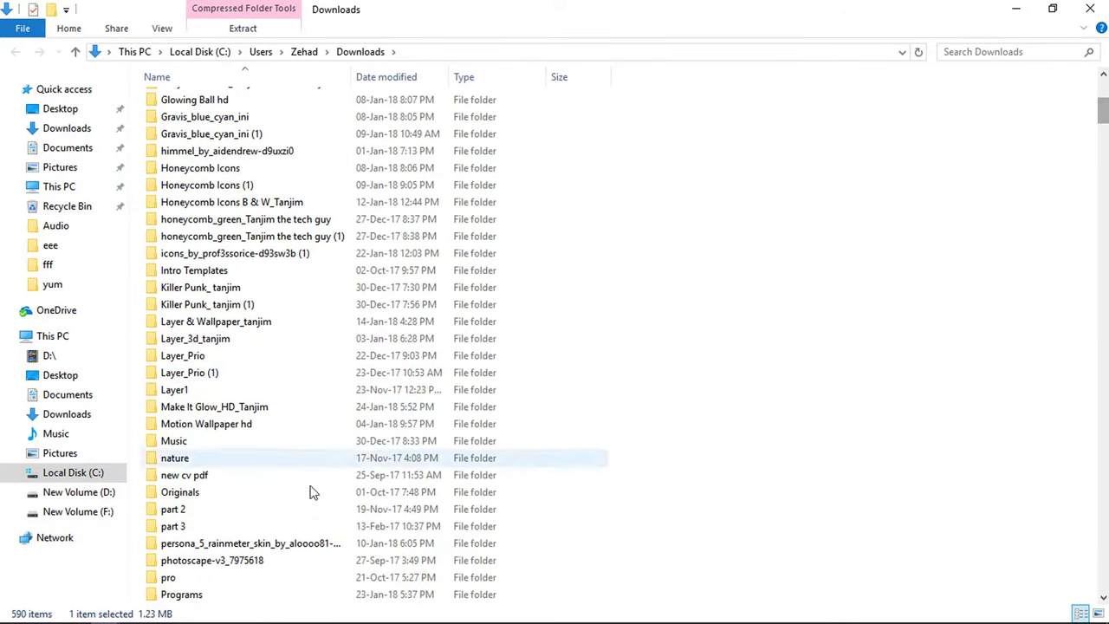
double_click(222, 409)
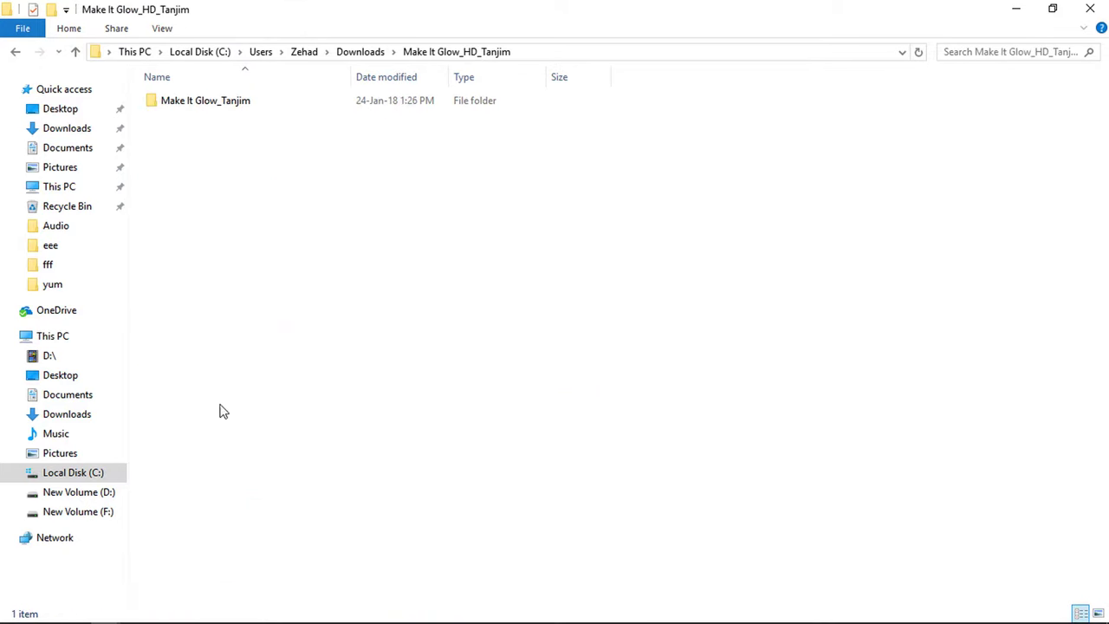
double_click(206, 102)
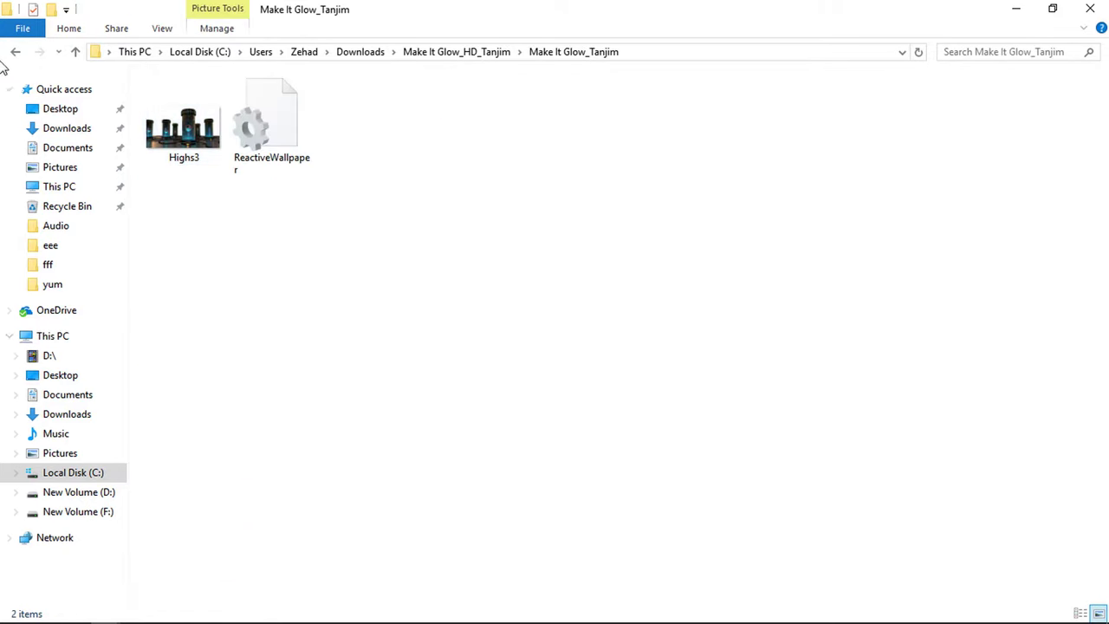
click(17, 53)
right_click(194, 104)
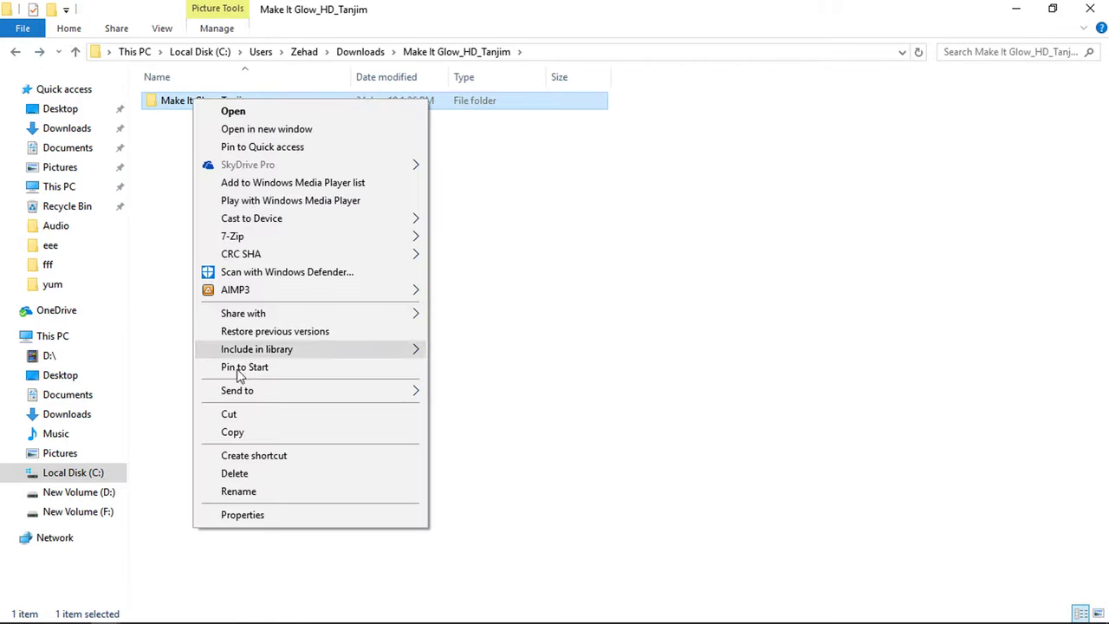
click(243, 433)
Paste the copied Make It Glow folder into Documents > Rainmeter > Skins
click(94, 152)
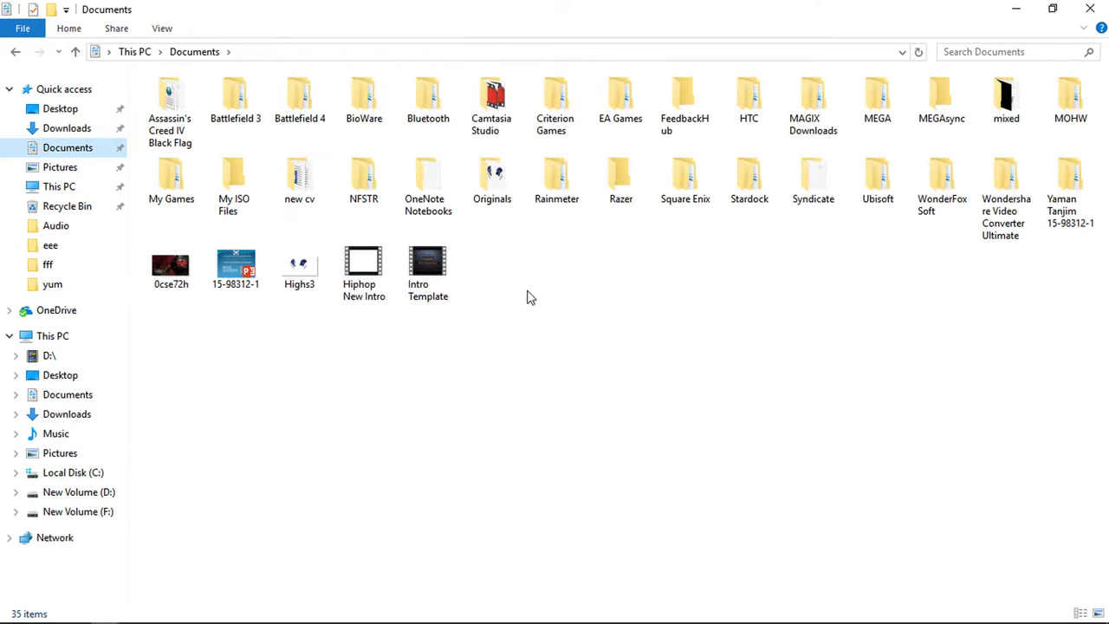
double_click(557, 203)
click(178, 102)
double_click(177, 102)
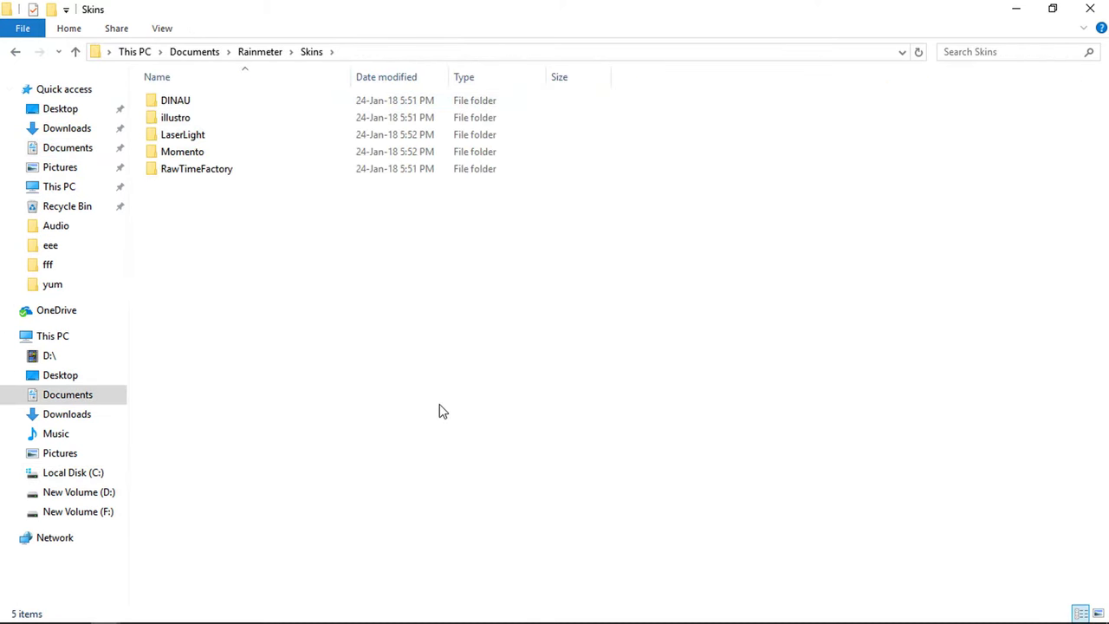
right_click(440, 404)
click(490, 286)
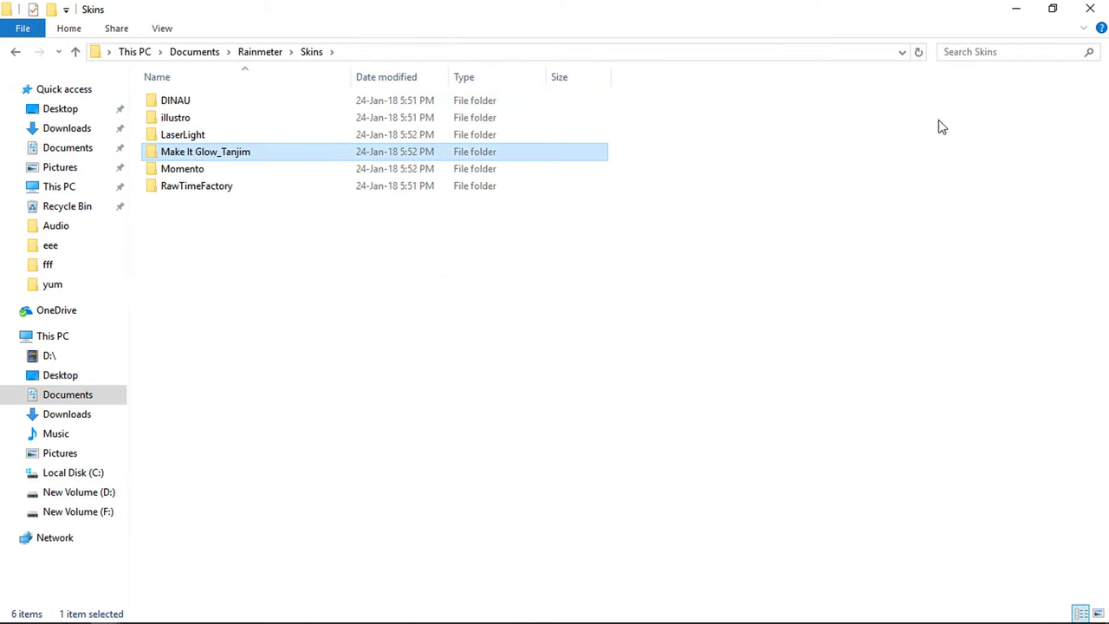
Download the Layer Eye HD zip archive from its Google Drive page in the browser and show it in its download folder
click(1032, 11)
click(866, 11)
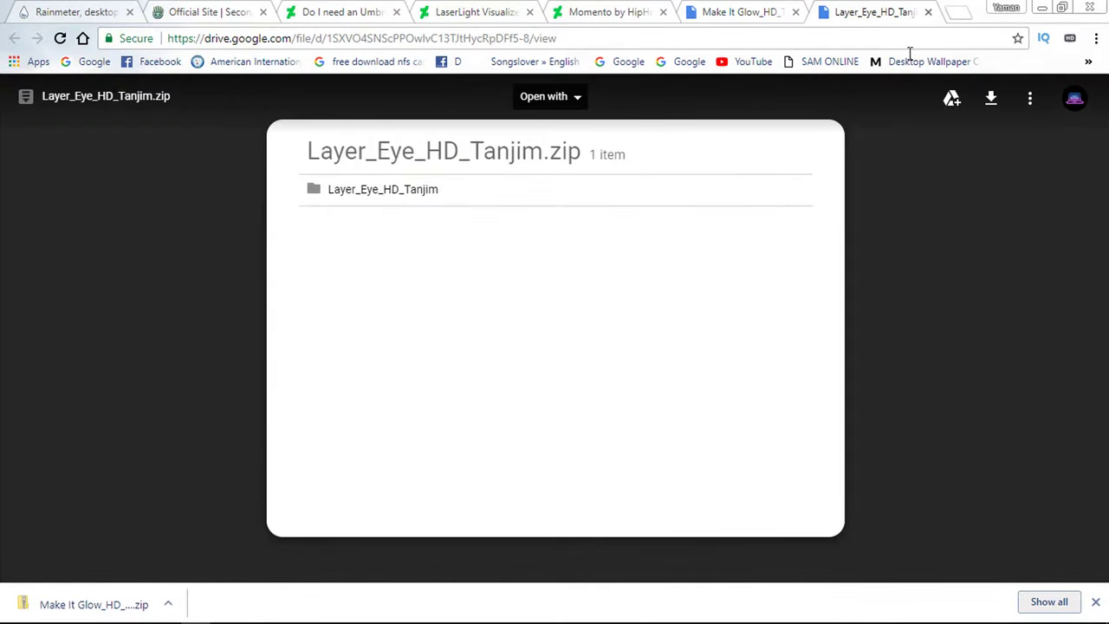
click(991, 98)
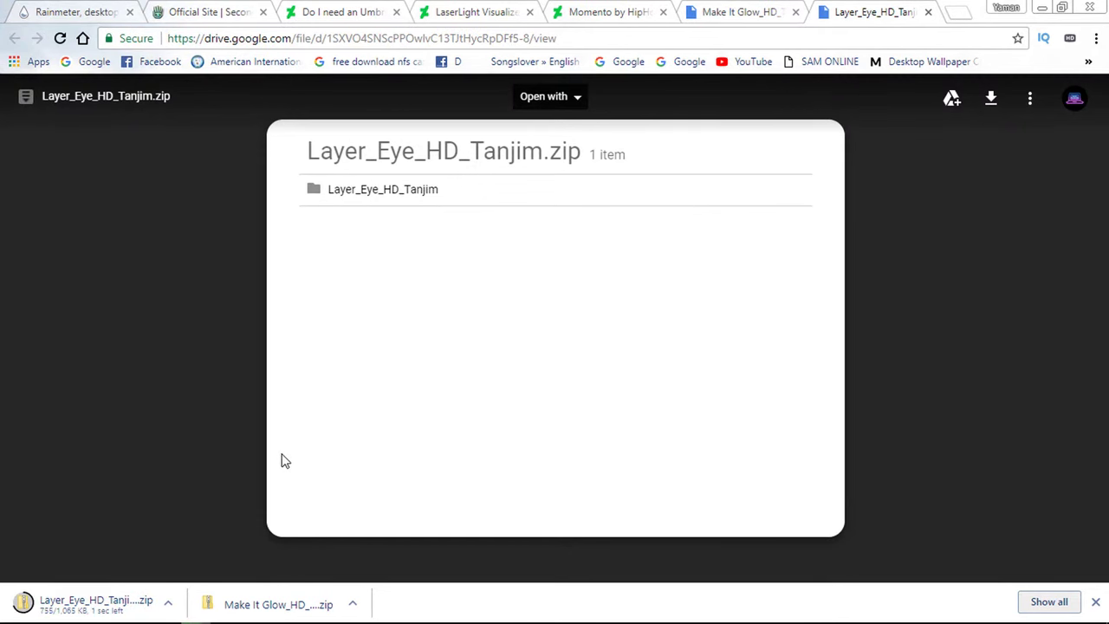
click(169, 603)
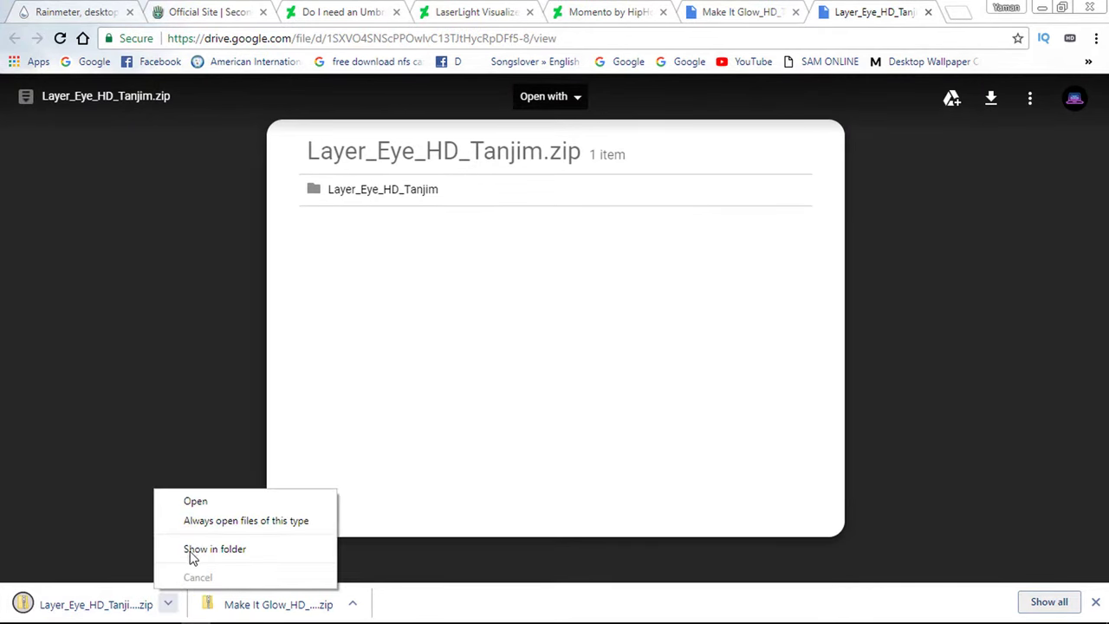
click(189, 551)
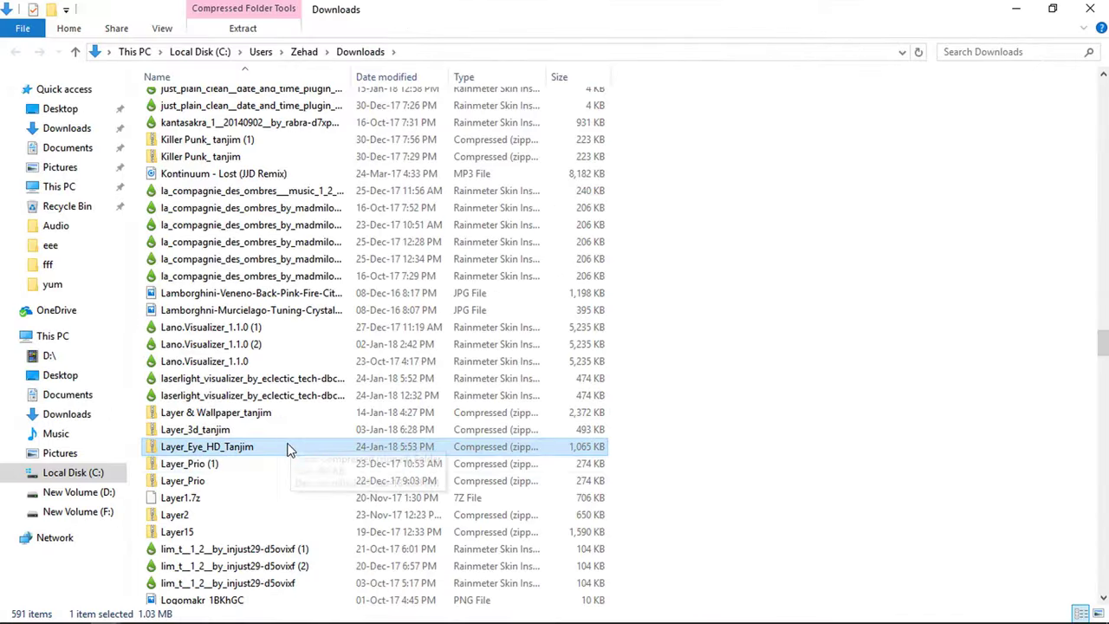
Extract the Layer Eye HD archive with 7-Zip into a folder of its own name
right_click(290, 447)
mouse_move(441, 154)
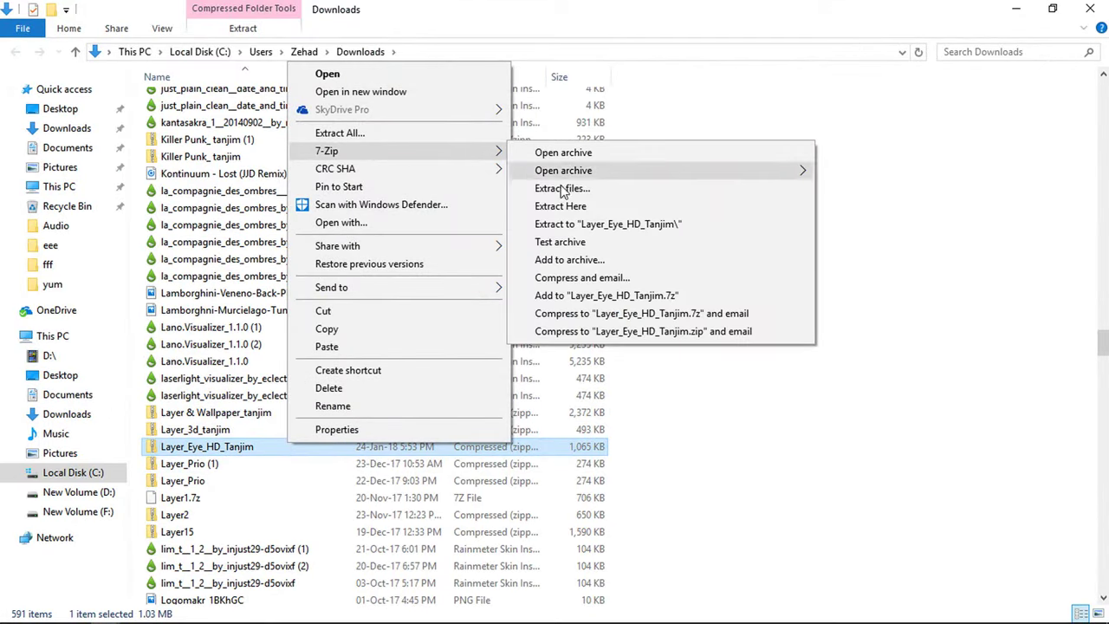
click(577, 221)
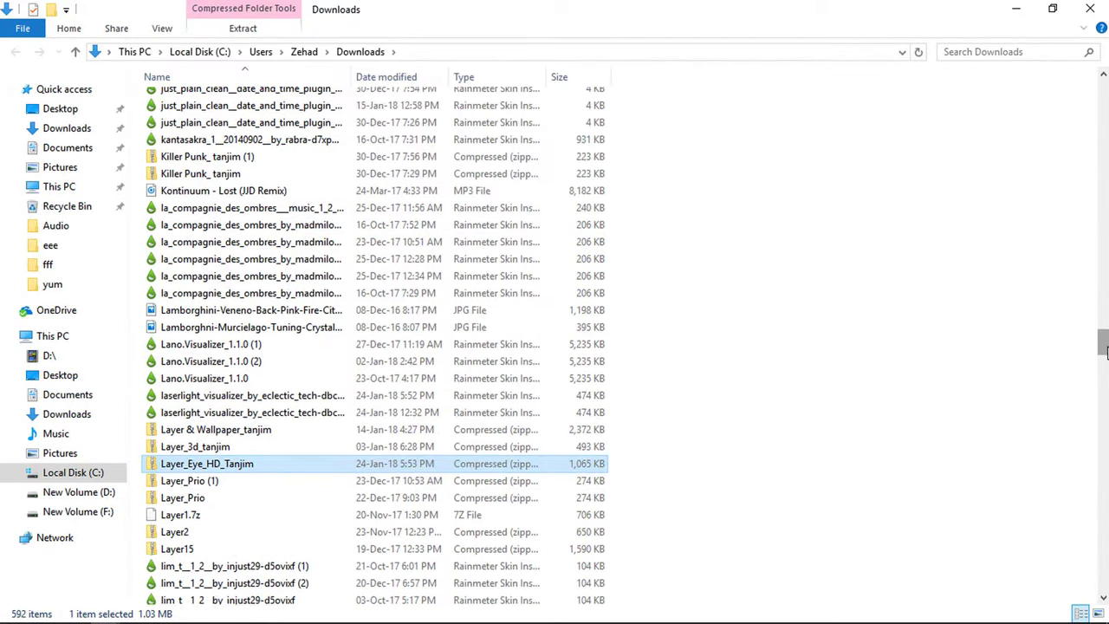
Open the extracted Layer Eye HD folder in Downloads and set its Wallpaper image as the desktop background
scroll(377, 347, up, 20)
scroll(416, 290, up, 11)
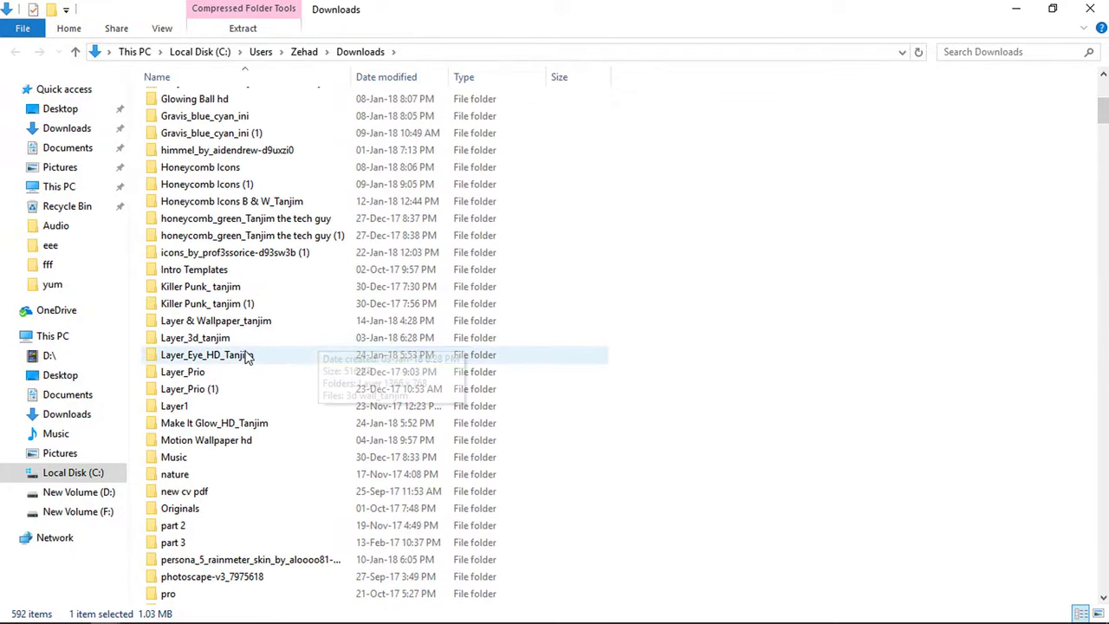
double_click(245, 356)
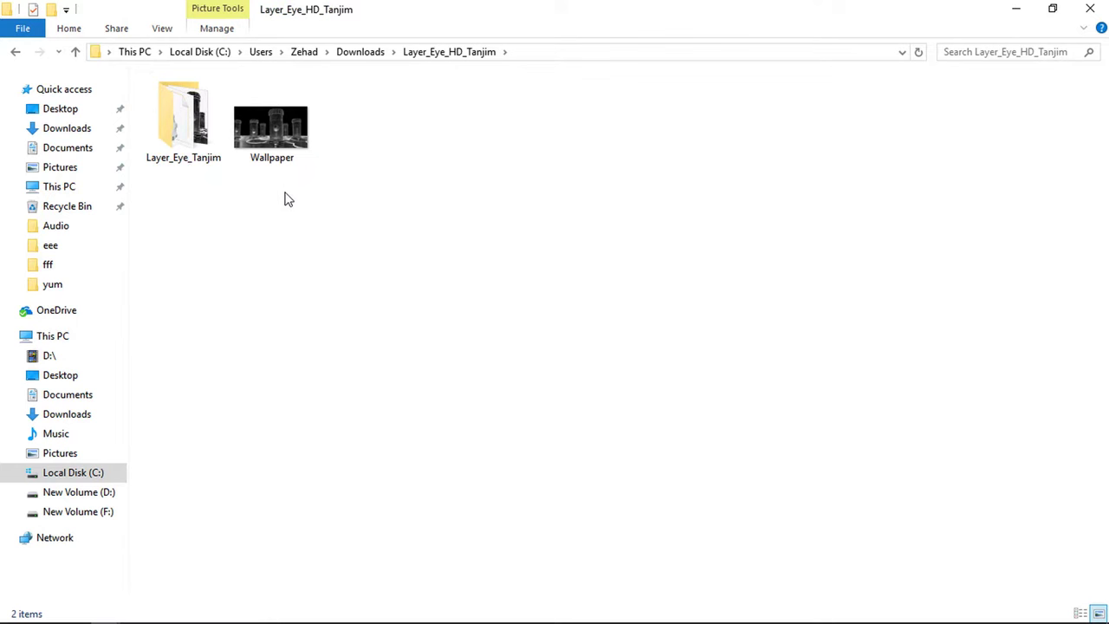
right_click(279, 128)
click(380, 199)
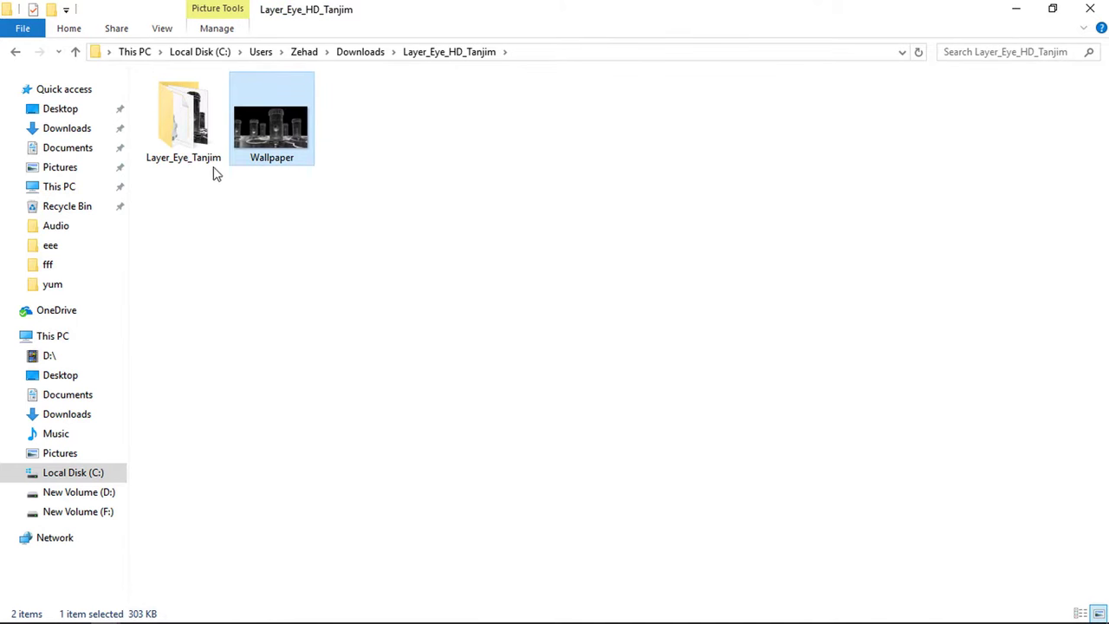
Copy the inner Layer Eye folder into Documents > Rainmeter > Skins, and close the Explorer and browser windows
click(185, 130)
right_click(185, 129)
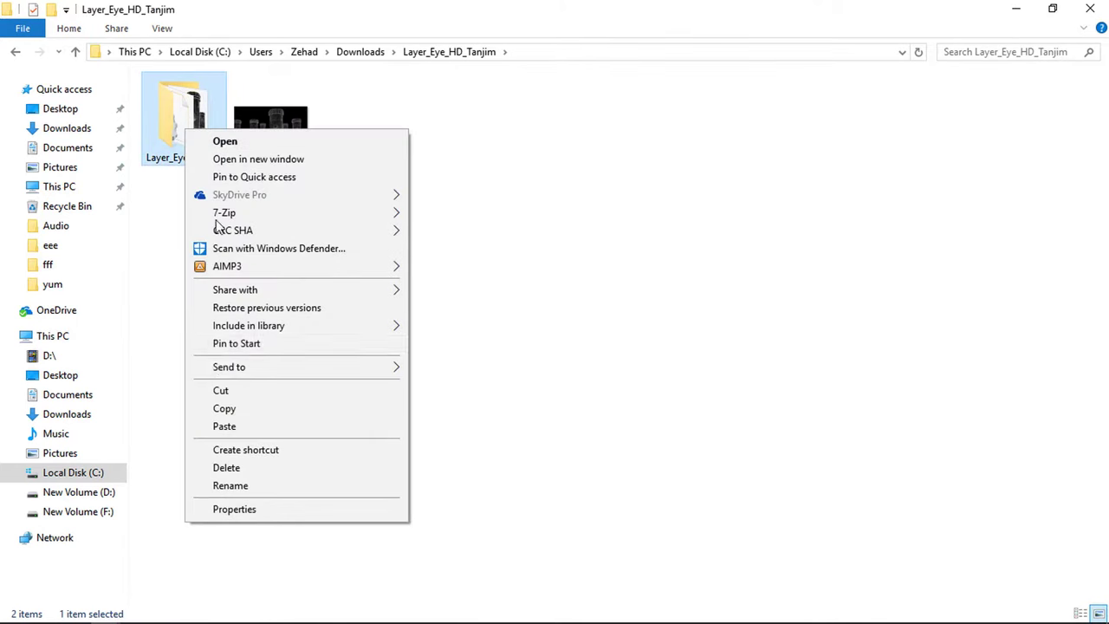
click(223, 409)
click(74, 149)
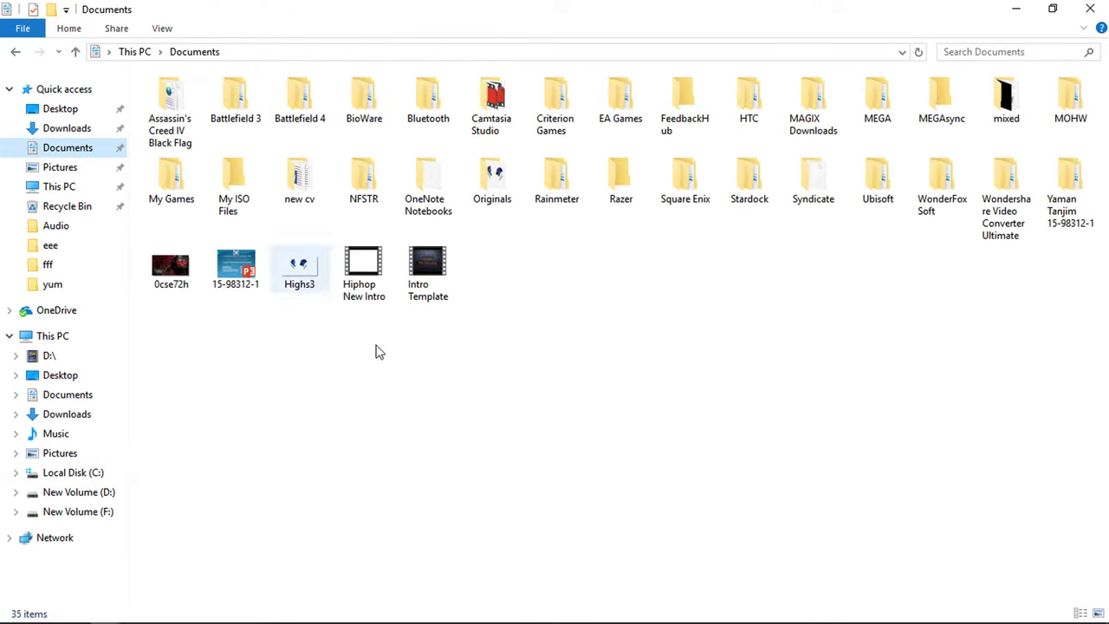
double_click(564, 202)
double_click(193, 106)
right_click(488, 429)
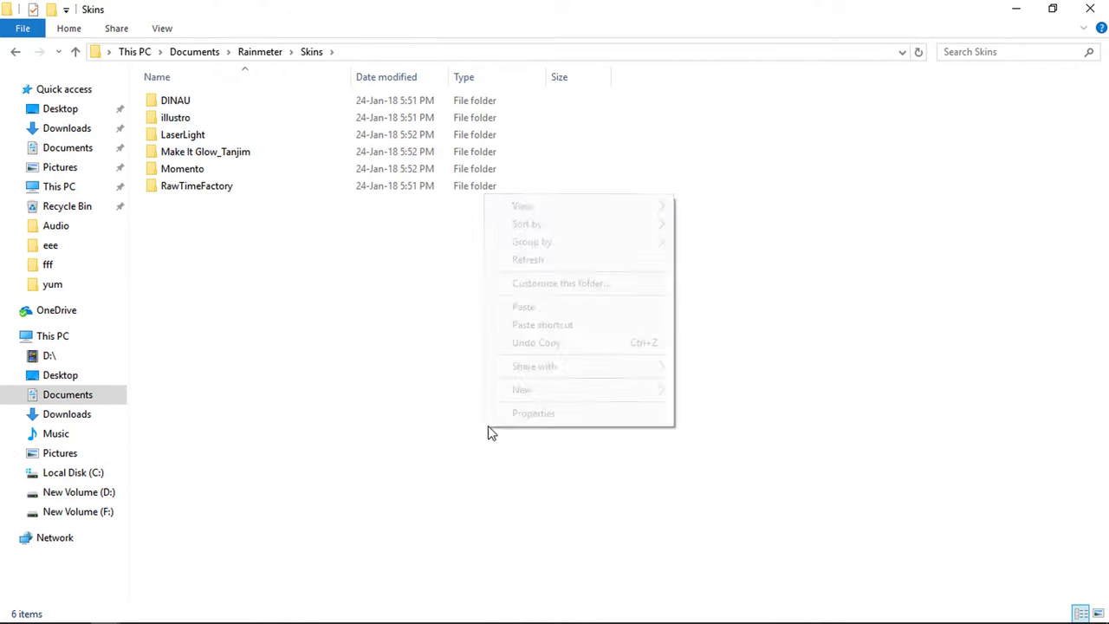
click(530, 309)
click(1090, 9)
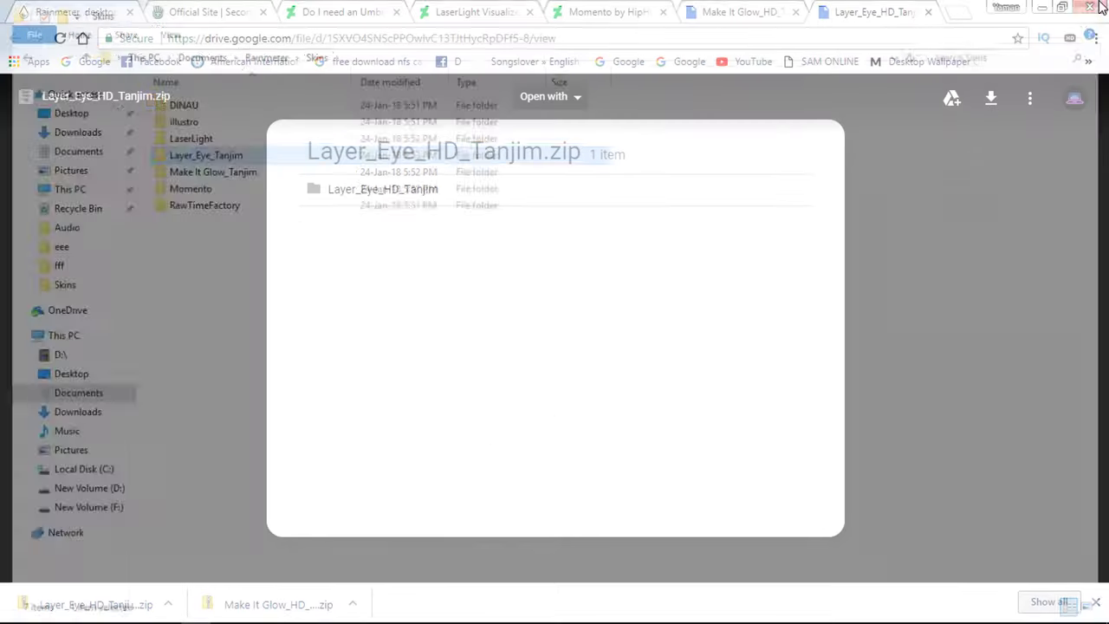
click(1090, 10)
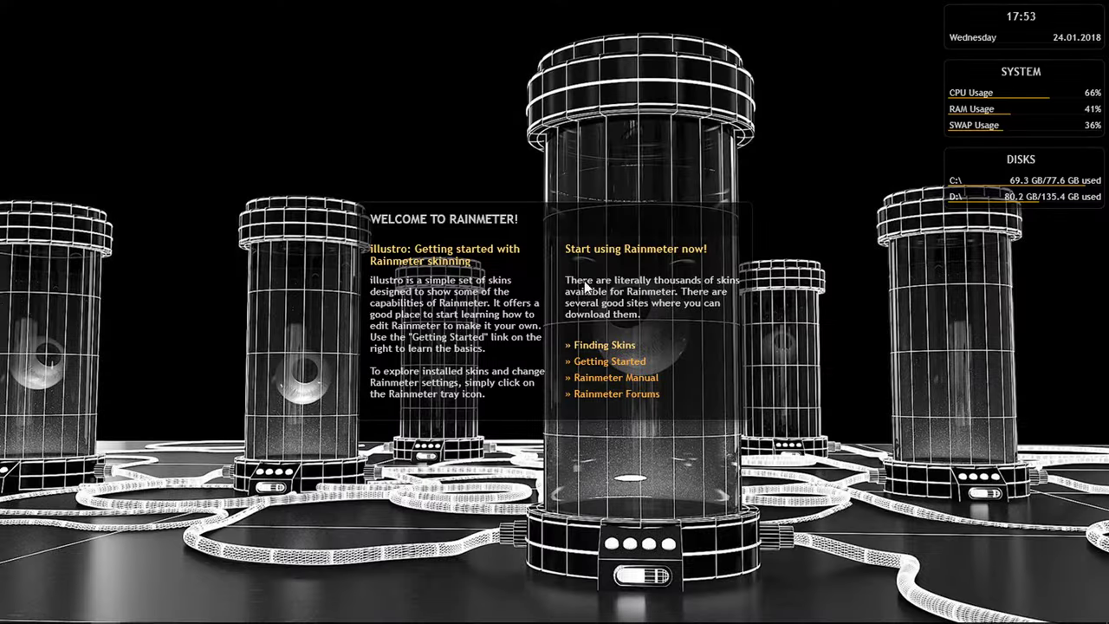
Unload the default illustro skins from the desktop: Welcome, clock, System and Disks
right_click(542, 243)
click(607, 424)
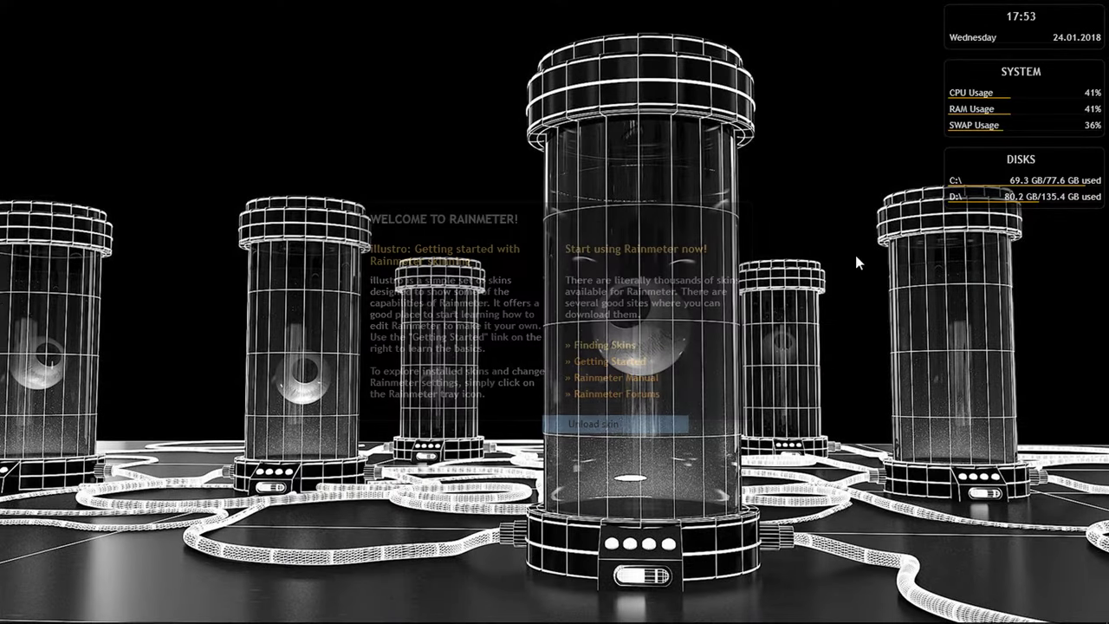
right_click(991, 34)
click(1007, 210)
right_click(971, 98)
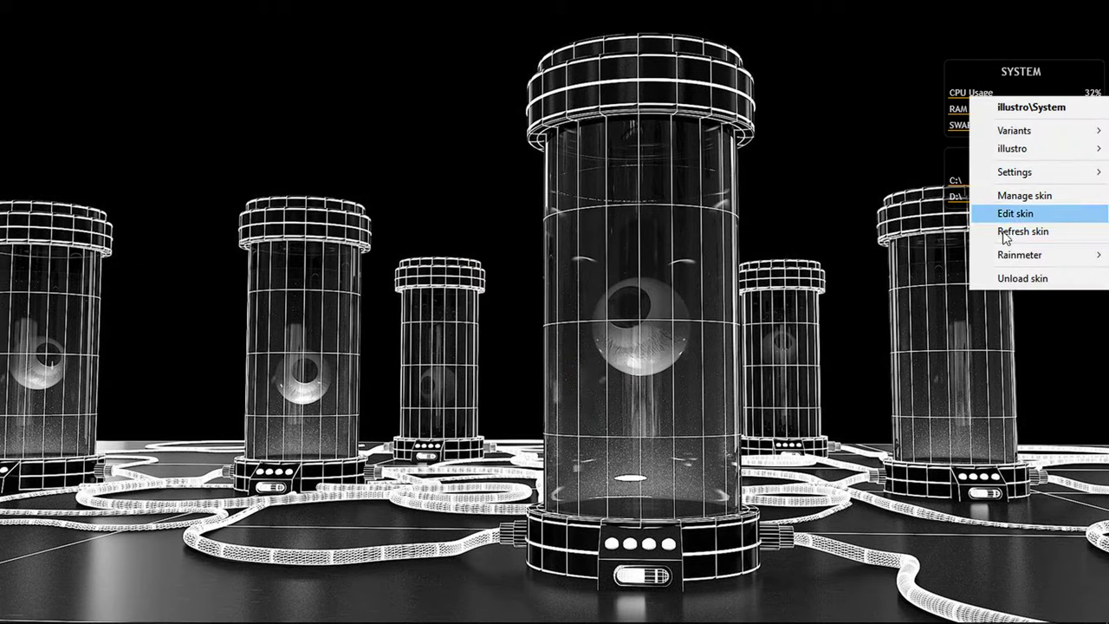
click(1005, 277)
right_click(982, 171)
click(1027, 354)
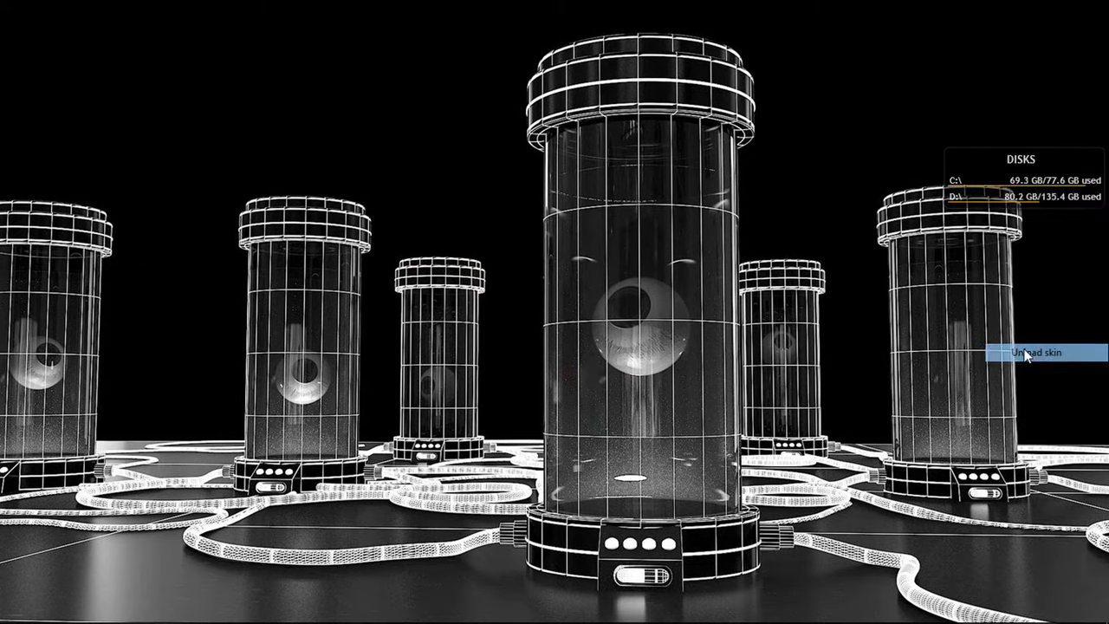
Open the Manage Rainmeter window and refresh all skins
click(929, 614)
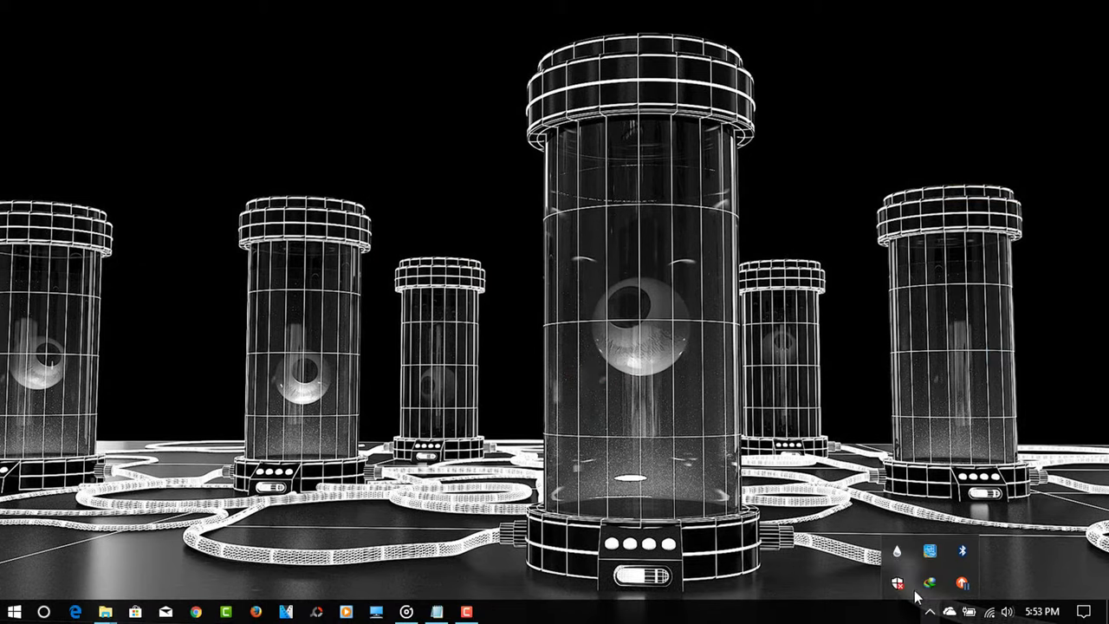
click(897, 551)
click(310, 520)
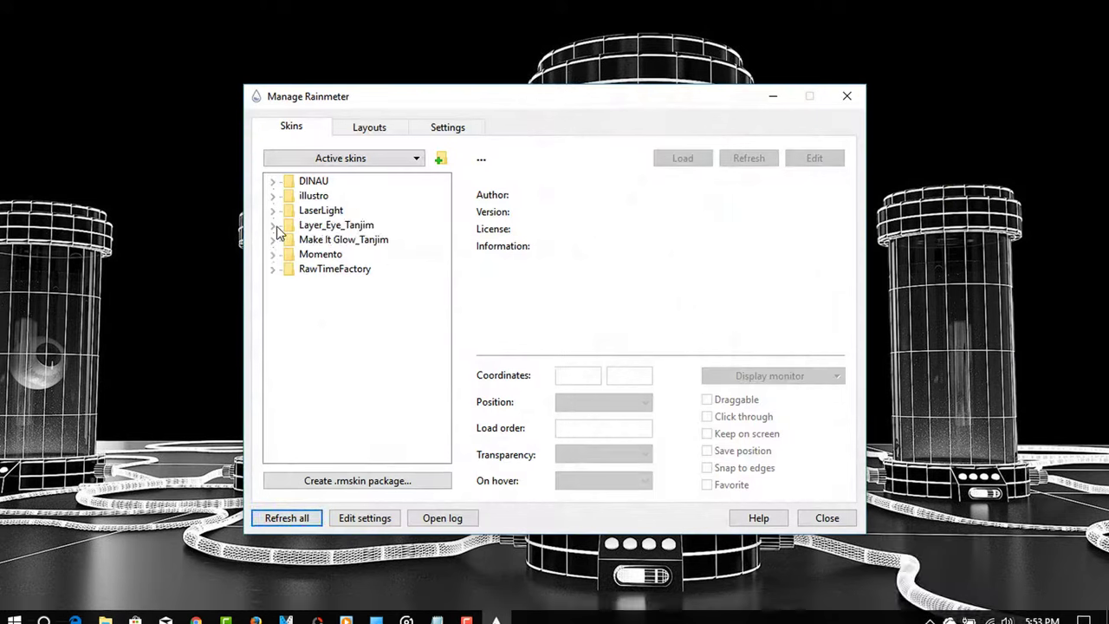
Load RawTimeFactory.ini and place the clock skin in the upper-right corner of the desktop, at coordinates 1156, 0
click(273, 269)
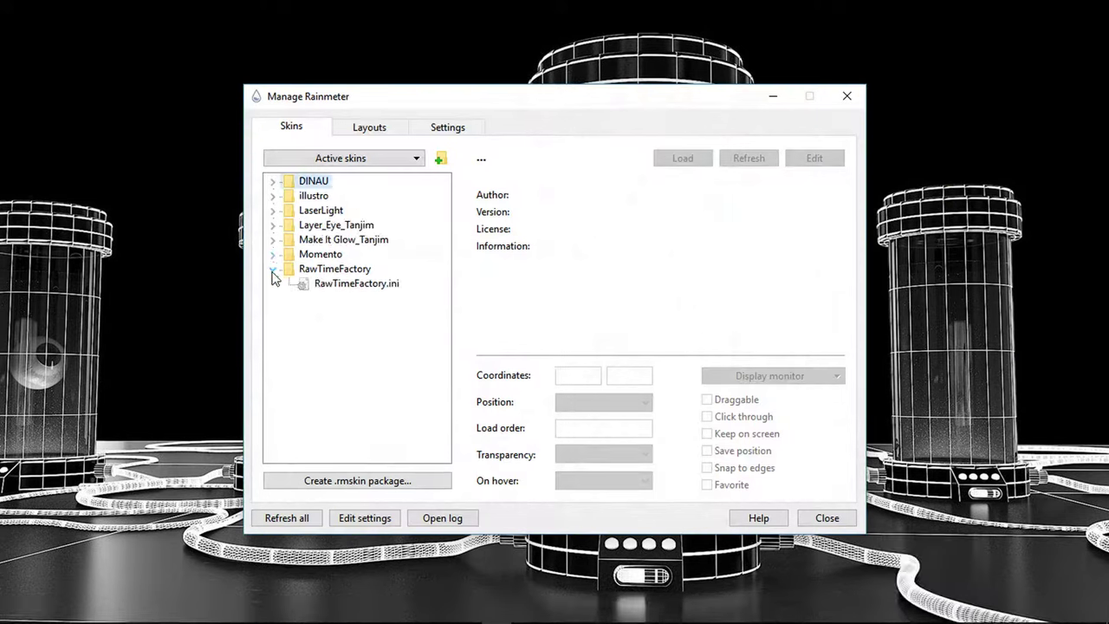
double_click(346, 285)
drag(530, 113, 329, 231)
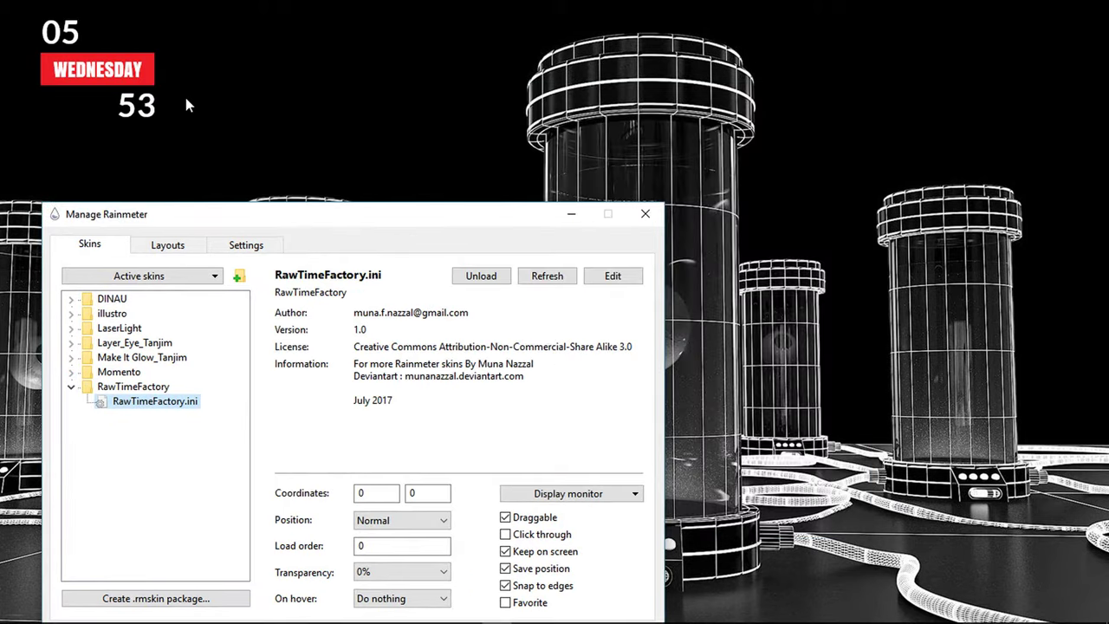
drag(118, 65, 1066, 65)
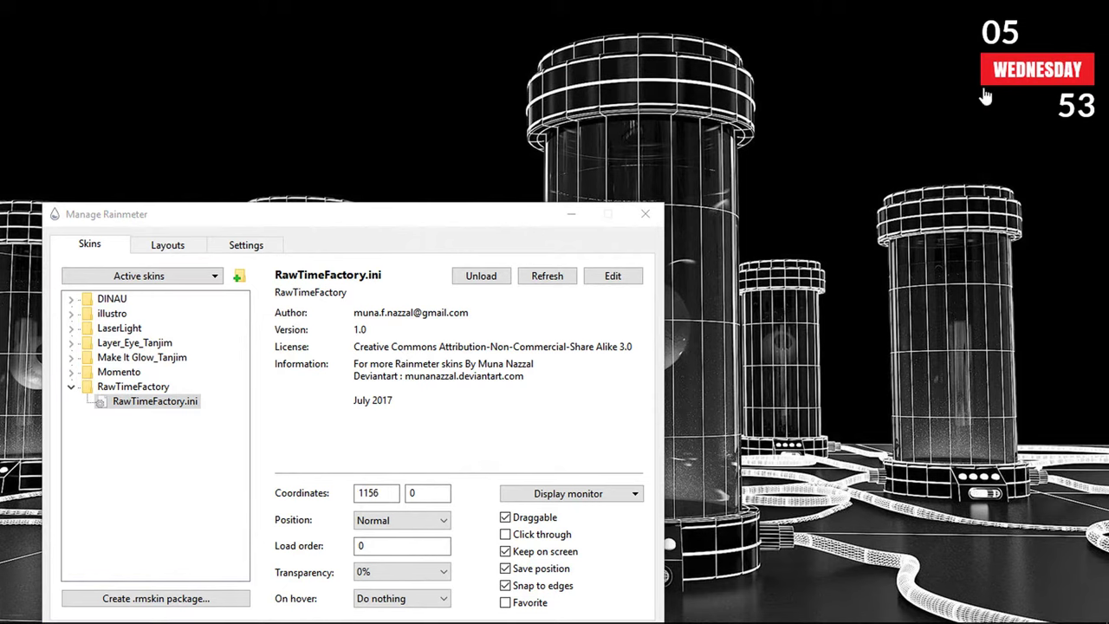
Load the dinau.ini skin from the DINAU folder
drag(492, 210, 545, 166)
click(129, 251)
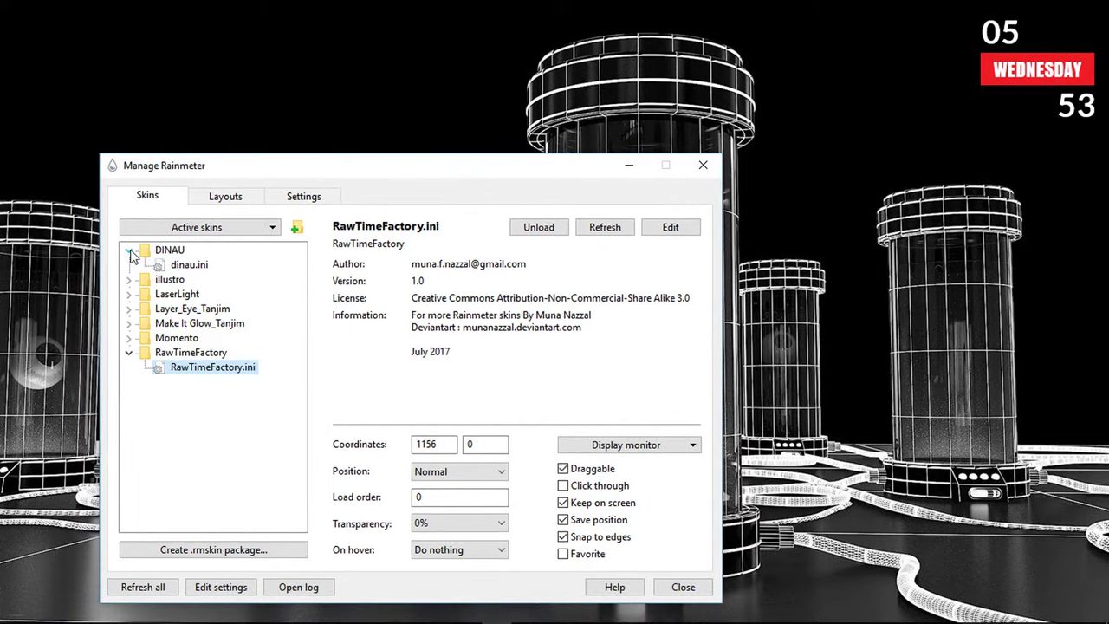
double_click(178, 268)
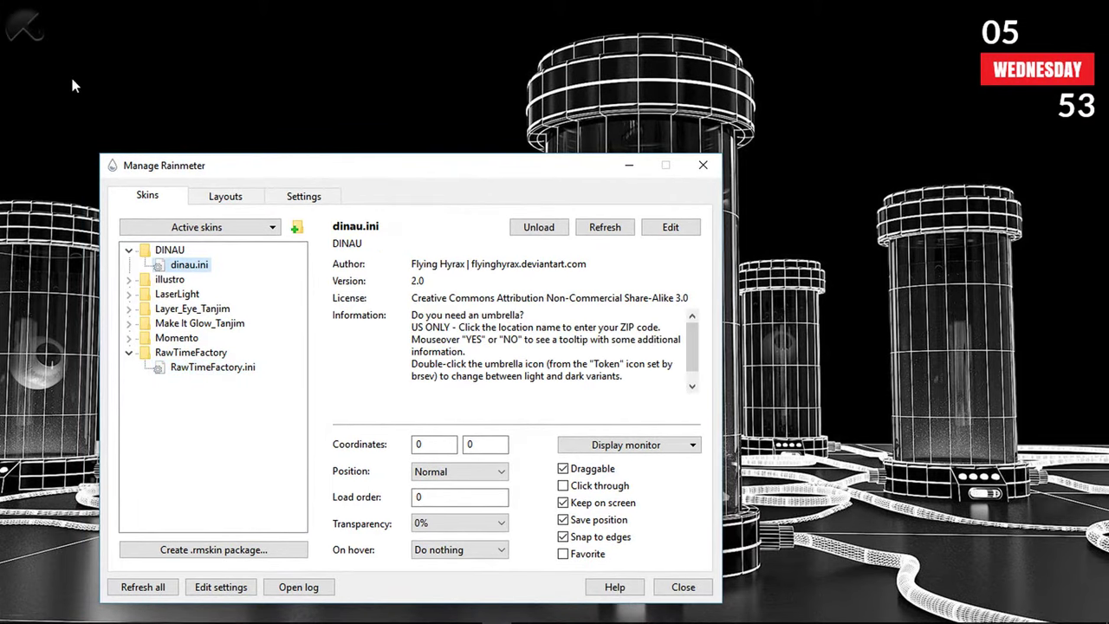
Toggle the DINAU skin to its light variant, close Manage Rainmeter, and shift the skin slightly down from the desktop's upper edge
right_click(21, 26)
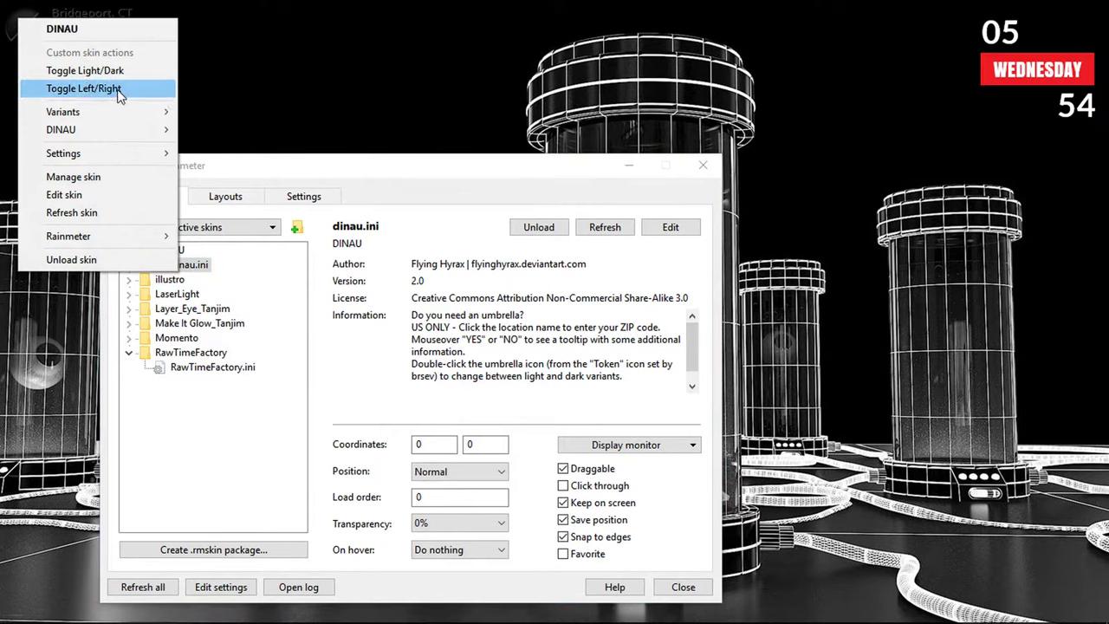
click(119, 71)
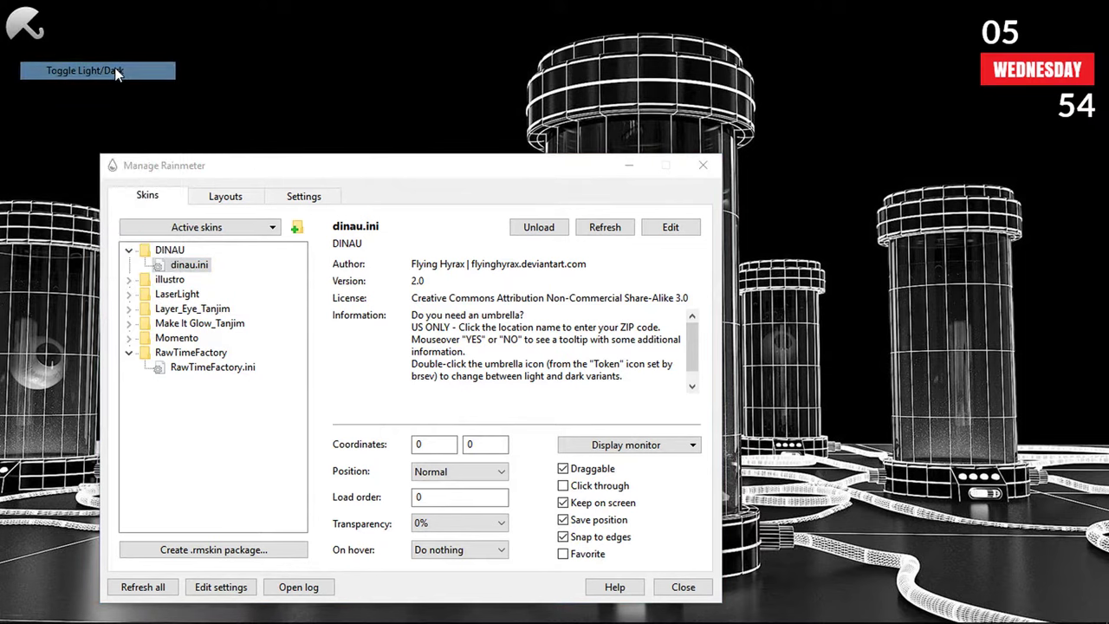
click(701, 165)
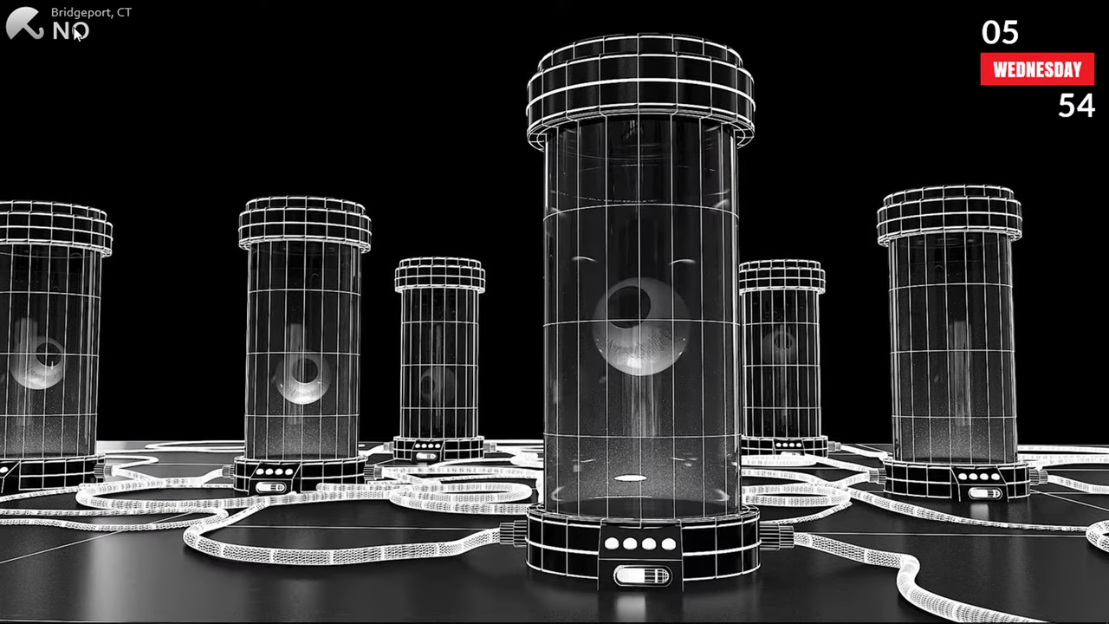
drag(76, 33, 88, 47)
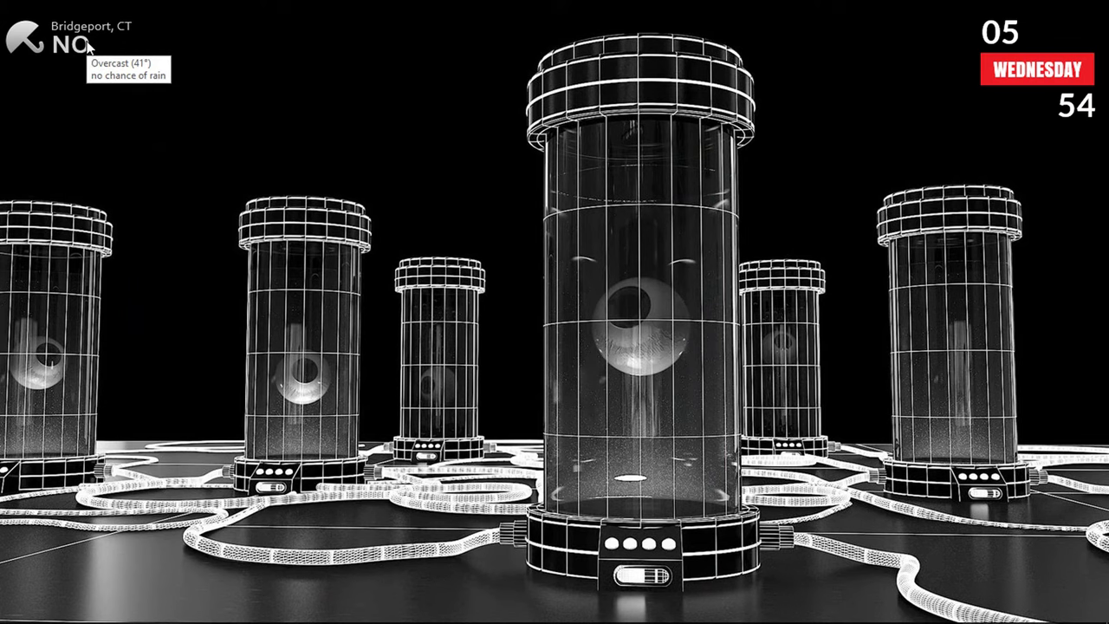
Edit the DINAU skin file to set FontSize=16 in the [Location] section, save it, and refresh the skin
right_click(30, 26)
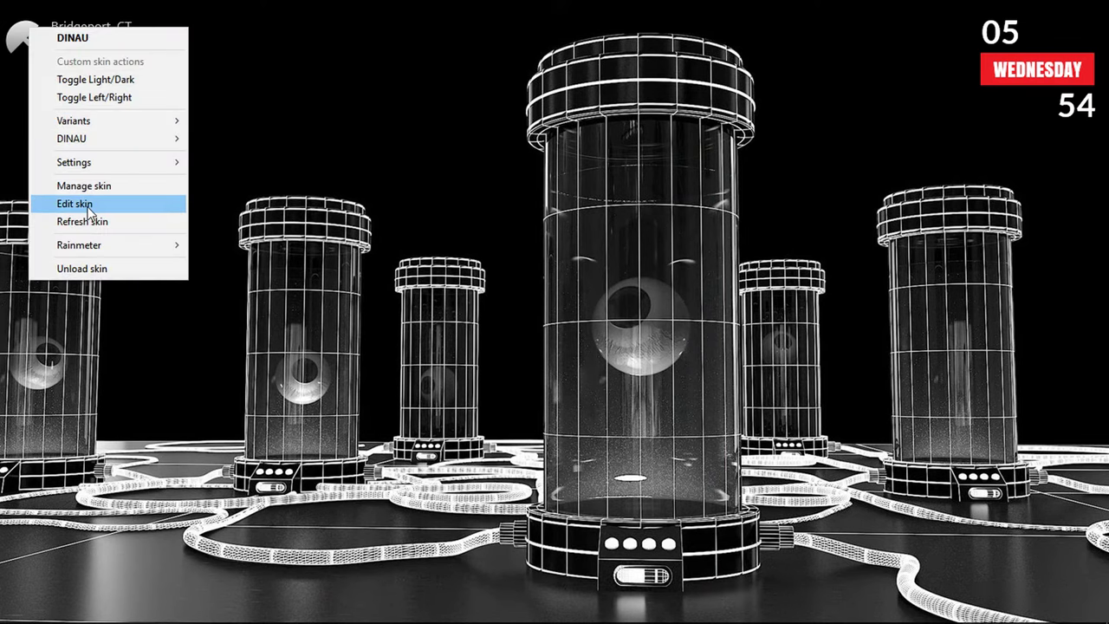
click(70, 213)
drag(986, 272, 1028, 525)
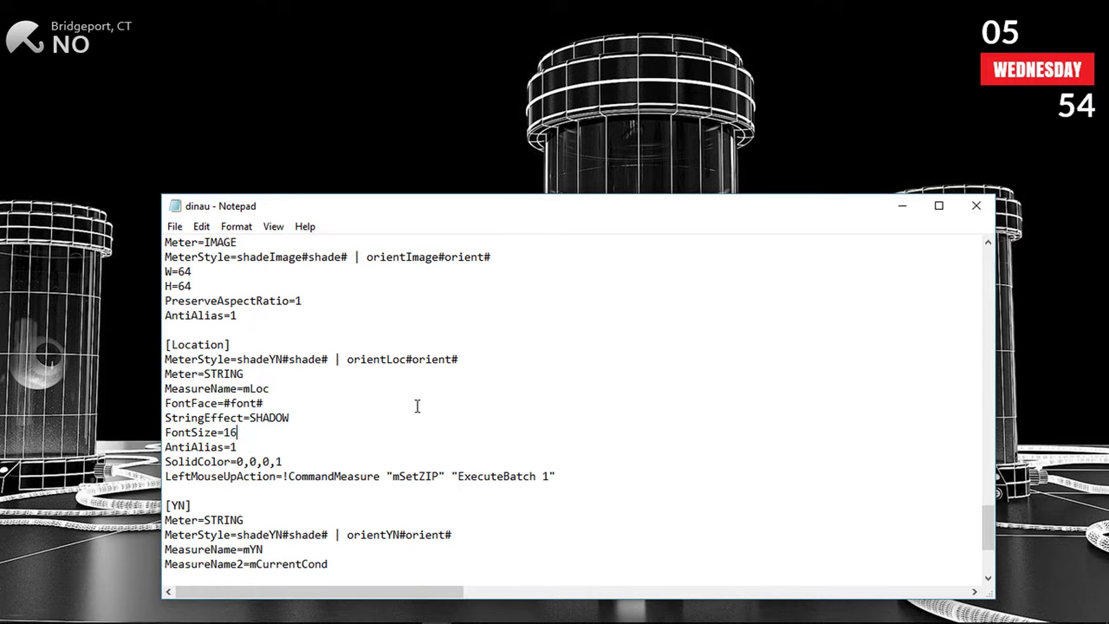
click(183, 232)
click(199, 282)
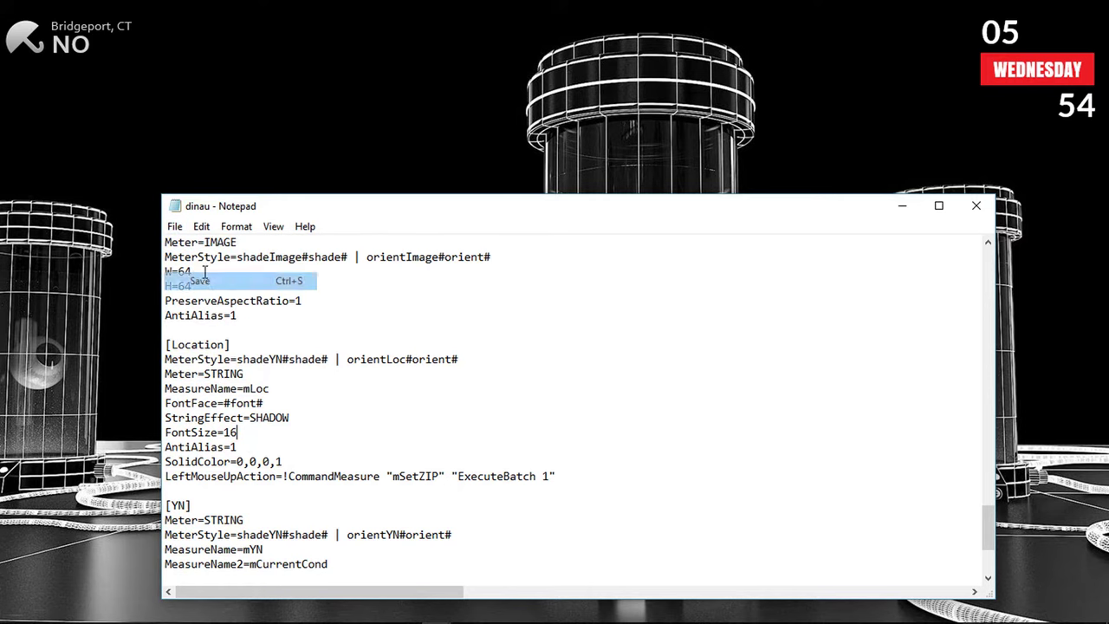
right_click(23, 41)
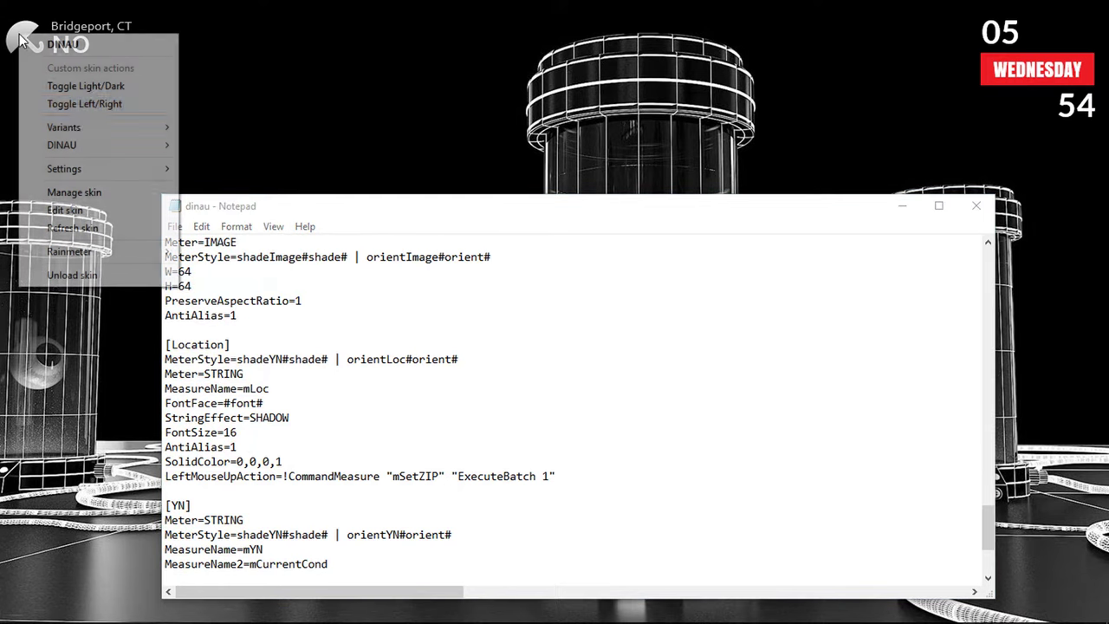
click(78, 227)
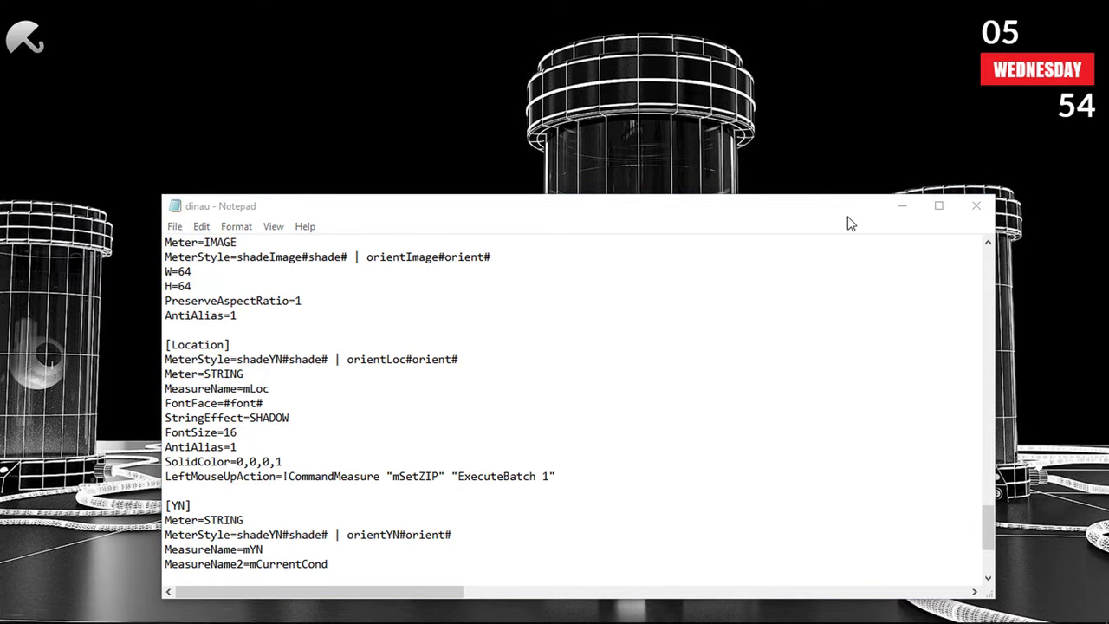
click(978, 208)
Edit the RawTimeFactory skin file to set SolidColor=255,255,255 in the [MeterDay] section, save it, and refresh the skin
right_click(1016, 81)
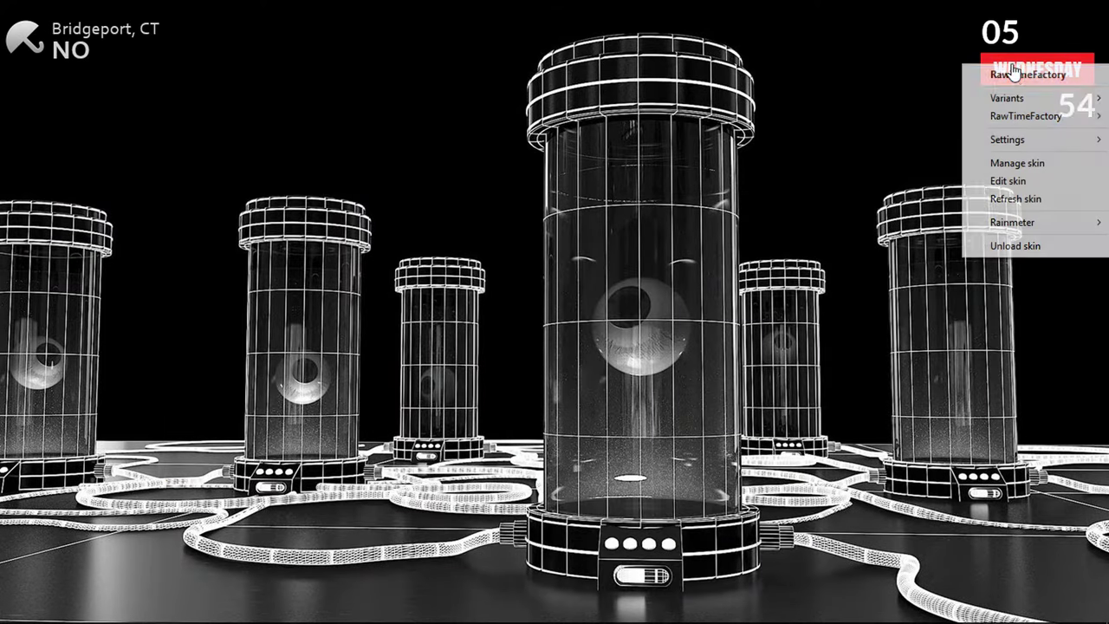
click(1027, 177)
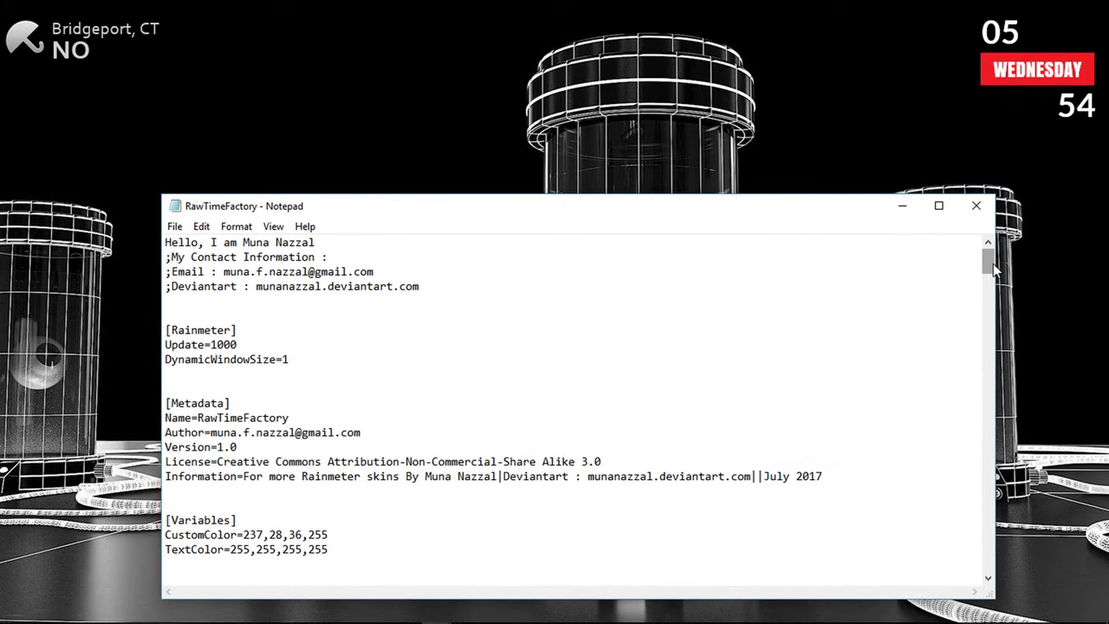
drag(993, 263, 996, 297)
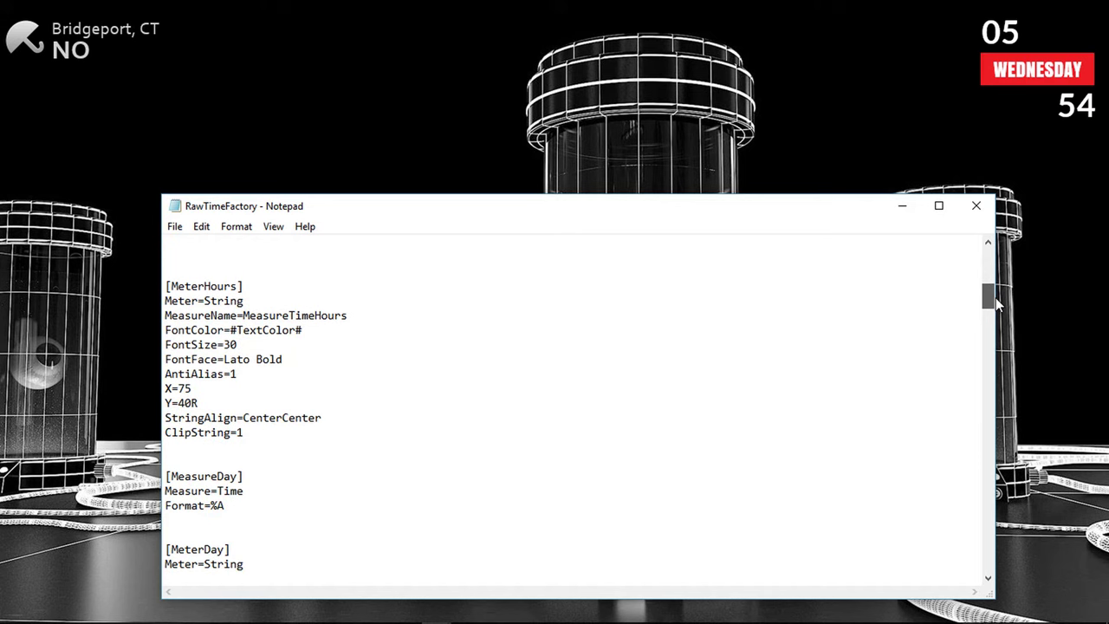
drag(997, 299, 999, 311)
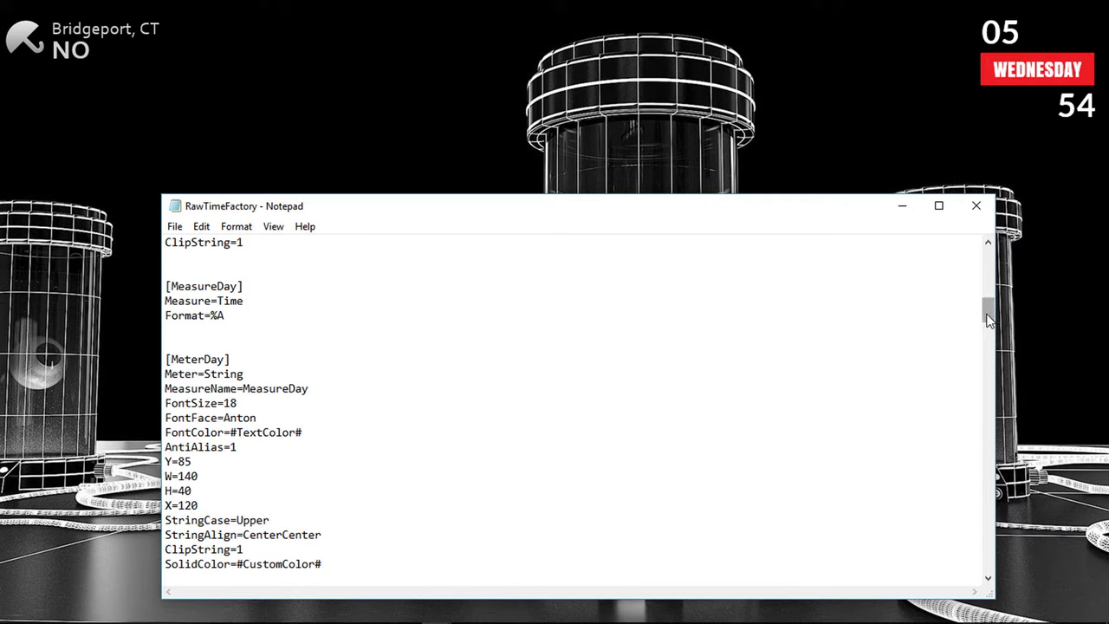
drag(989, 321, 989, 328)
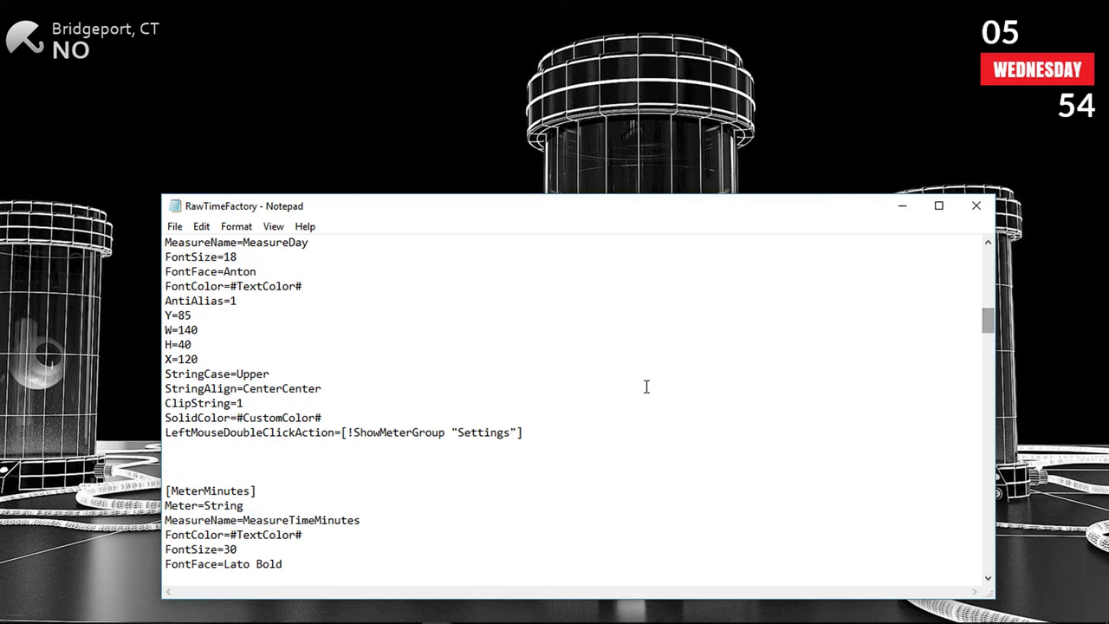
drag(321, 418, 239, 420)
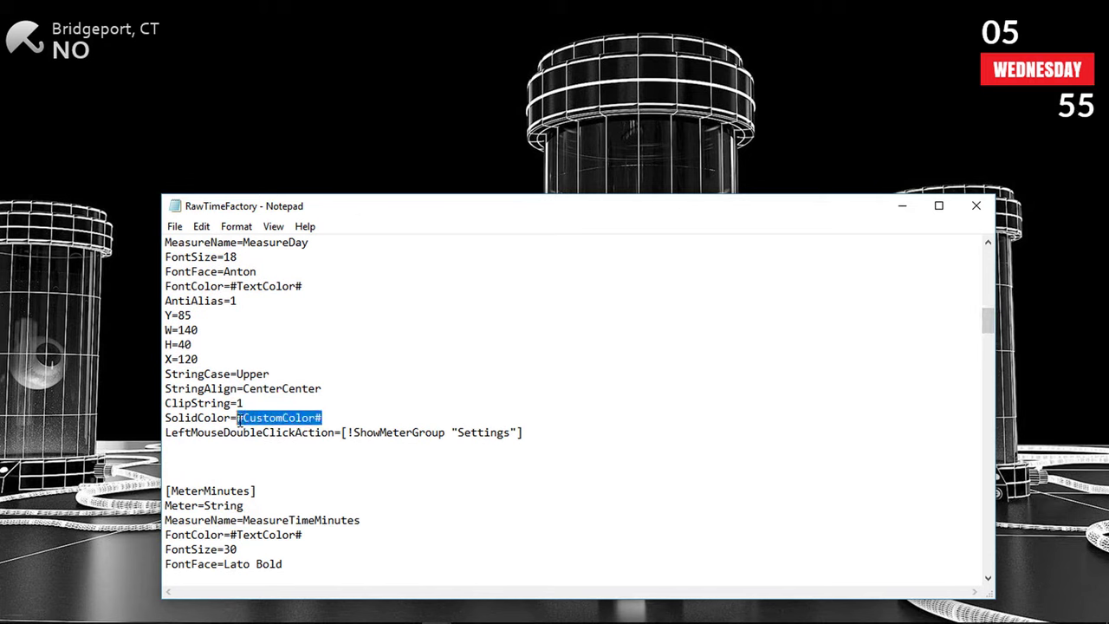
text(255,255,255)
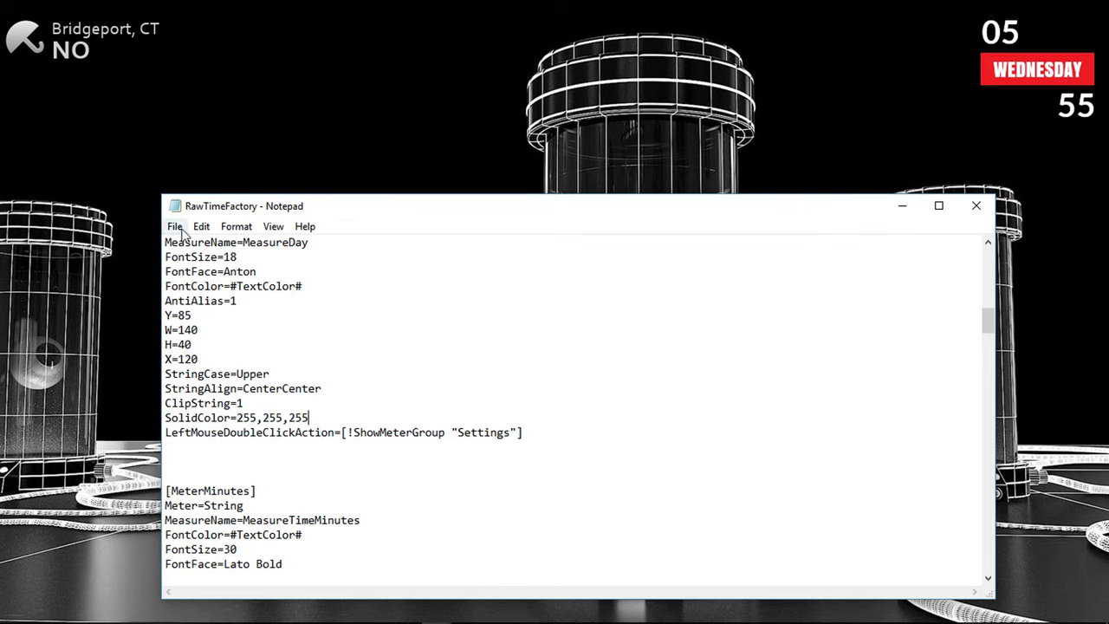
click(176, 226)
click(198, 282)
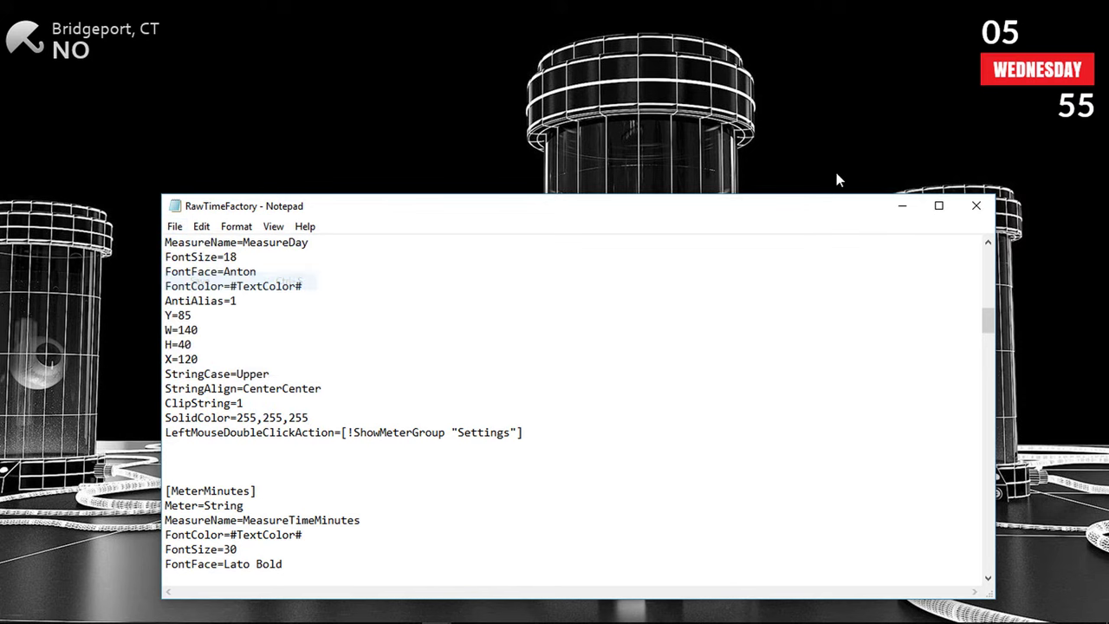
right_click(1033, 68)
click(1013, 196)
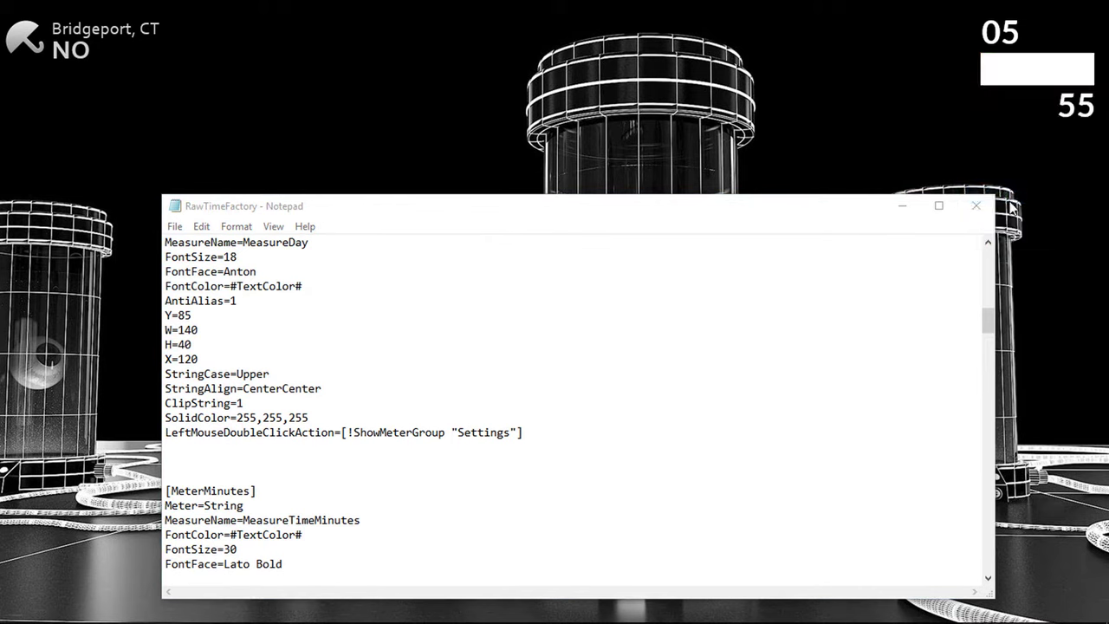
Set FontColor=15,15,15 in the [MeterDay] section, save the file, refresh the clock skin, and close the file
scroll(369, 353, up, 1)
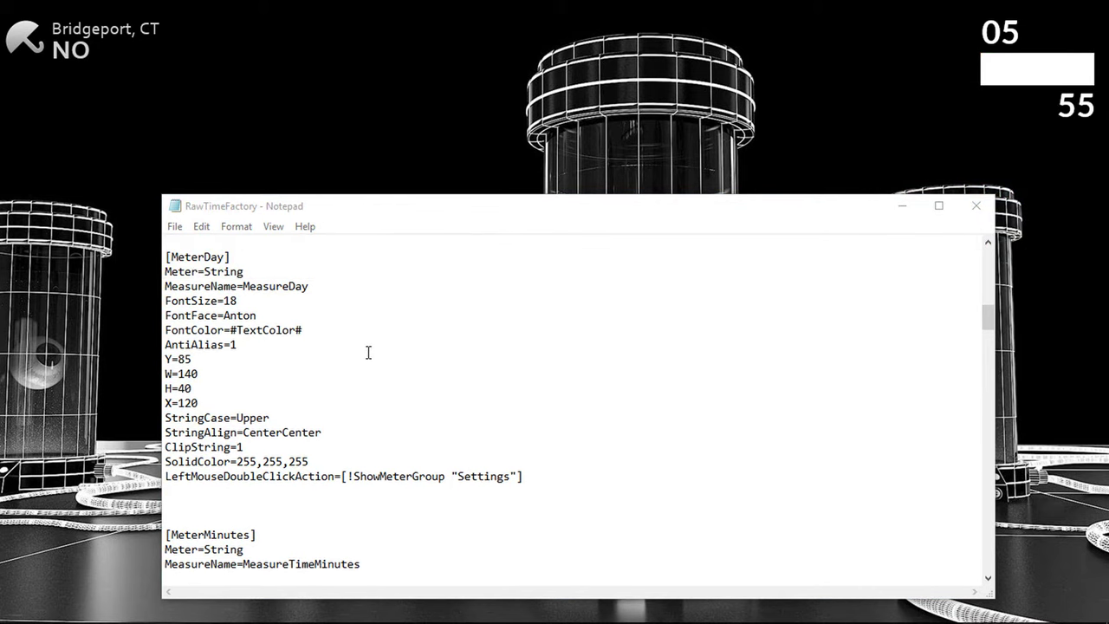
drag(319, 332, 240, 335)
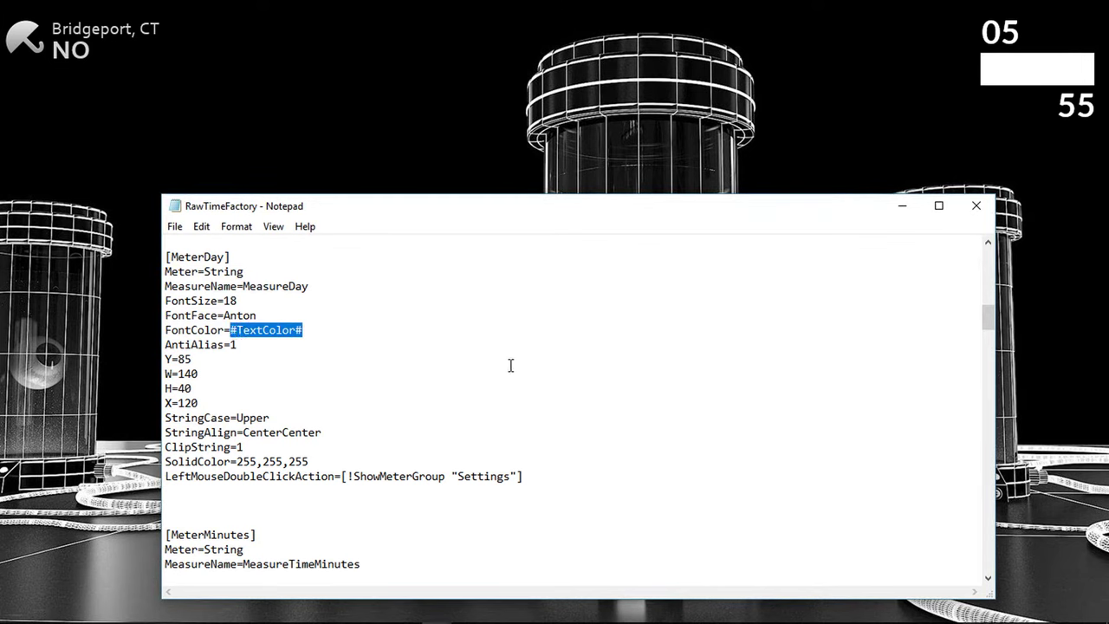
text(15,15,15)
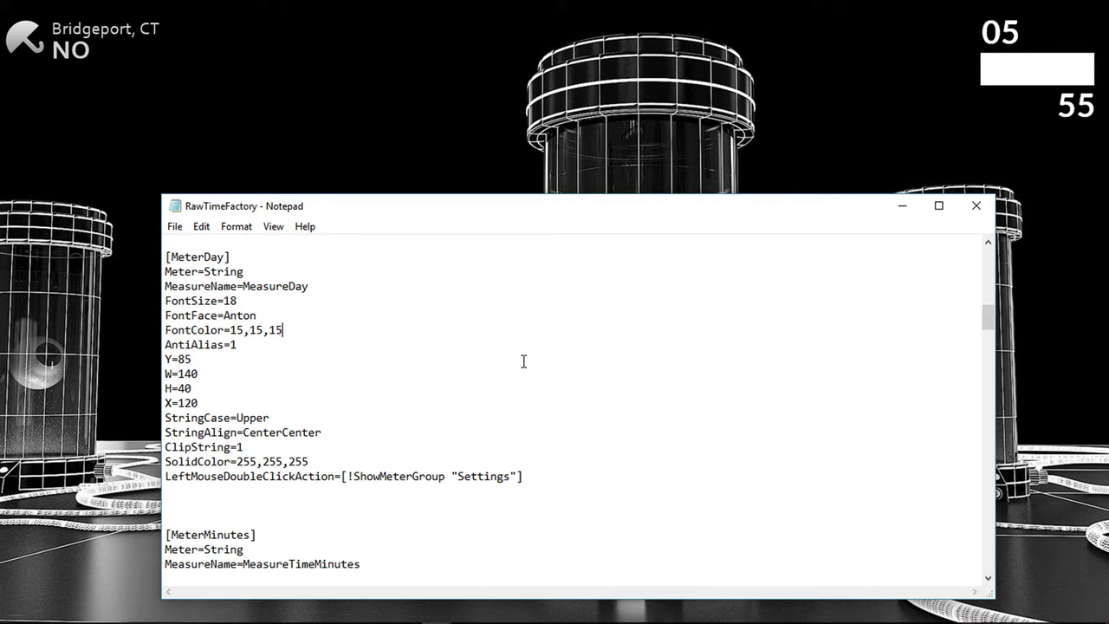
click(174, 226)
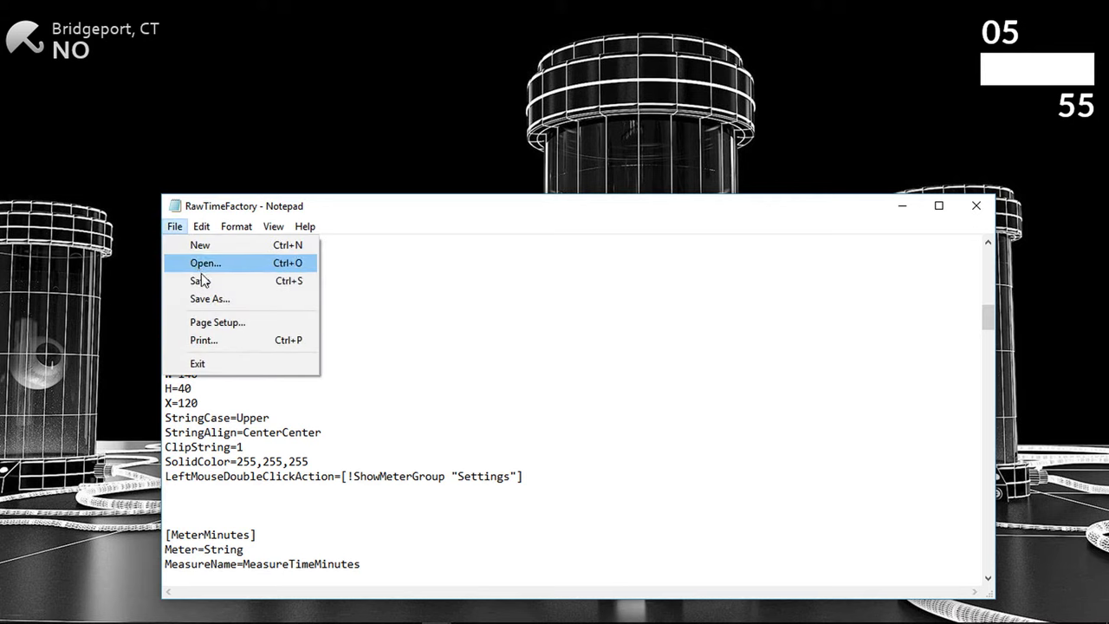
click(201, 279)
right_click(1022, 76)
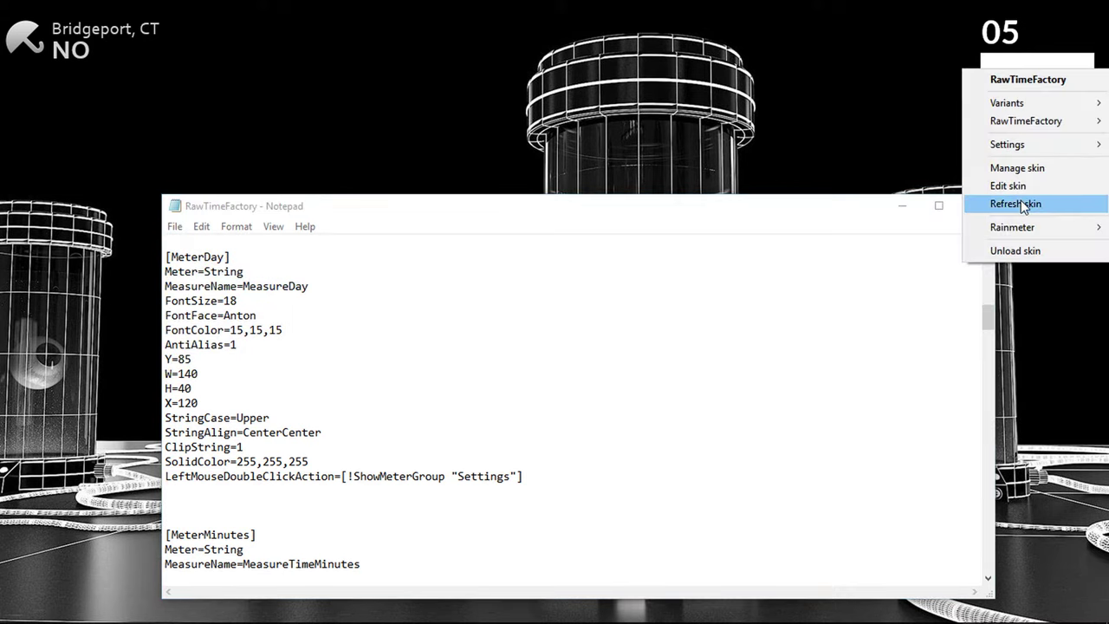
click(978, 201)
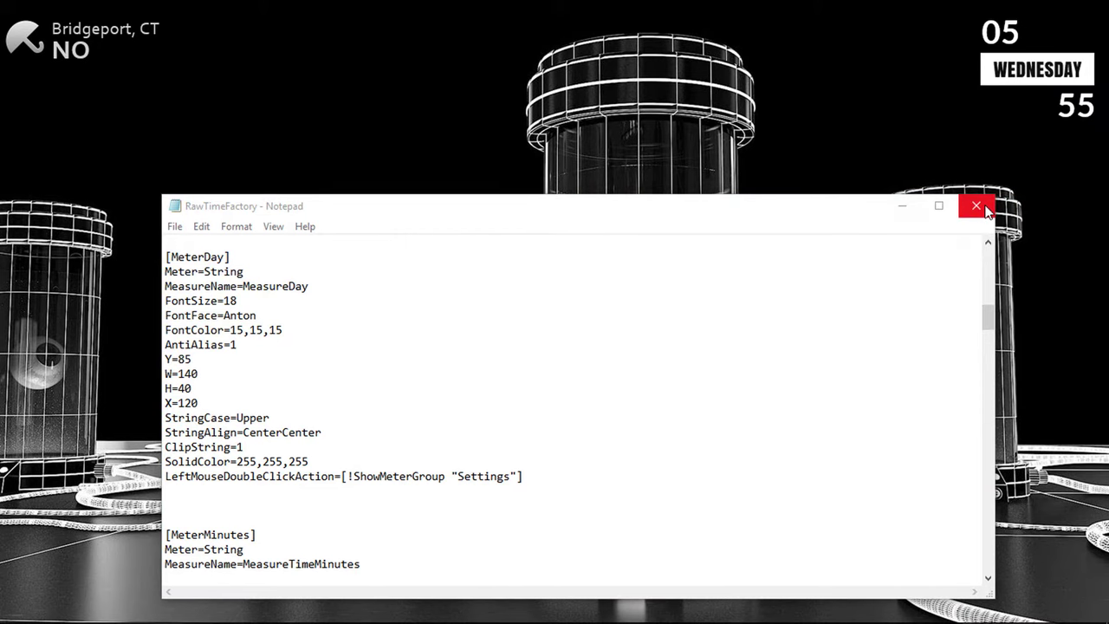
click(976, 208)
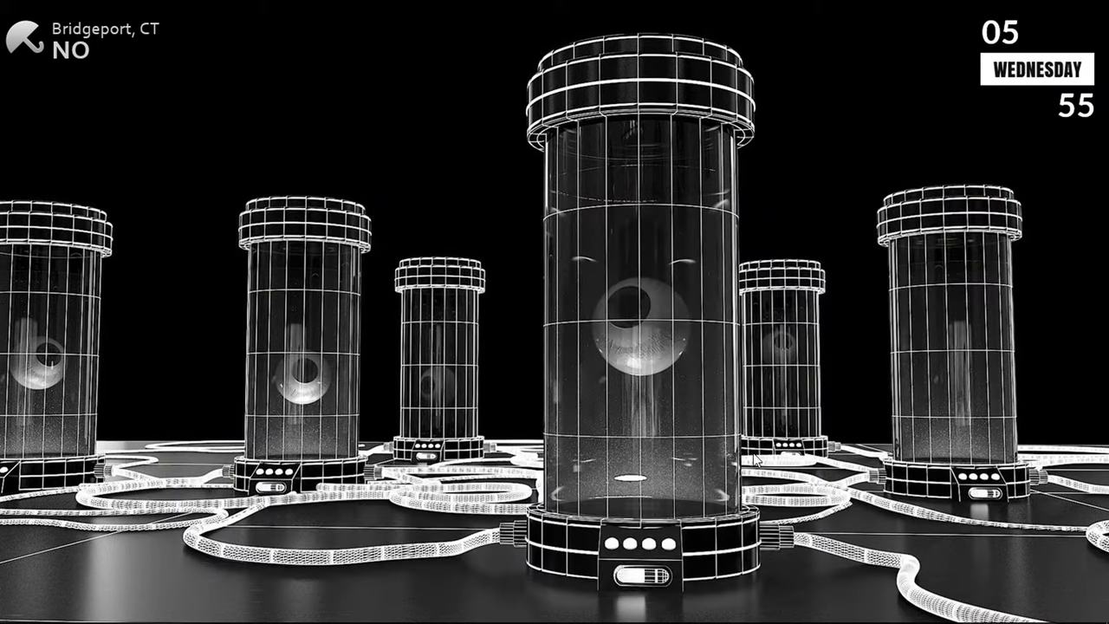
Open Manage Rainmeter and load Folders.ini from the Momento Folders directory
mouse_move(612, 607)
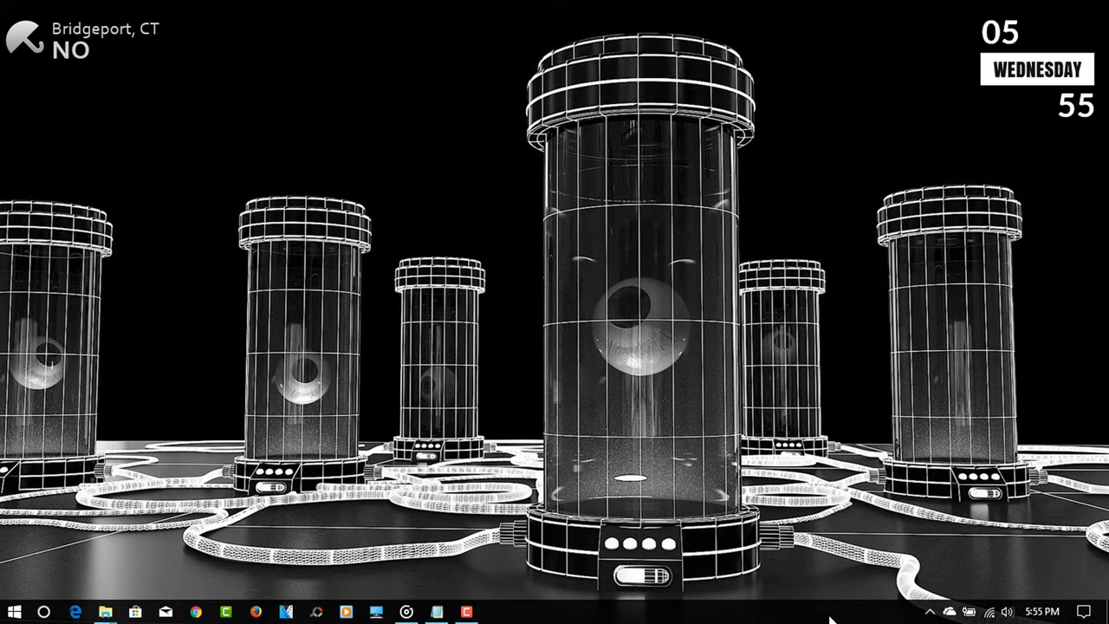
click(930, 612)
click(901, 552)
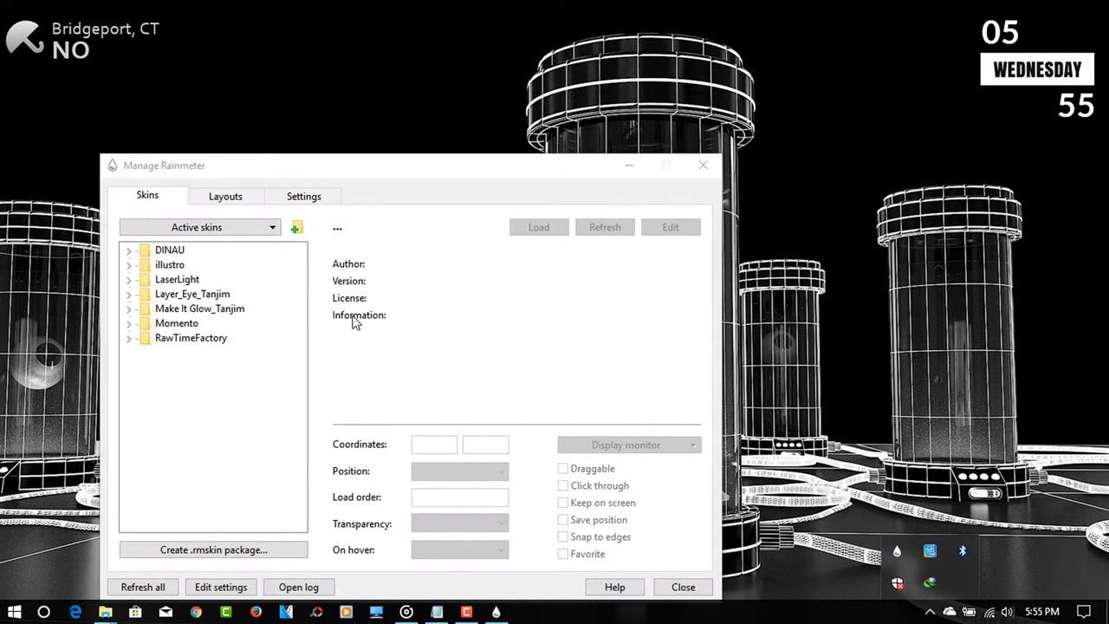
drag(260, 167, 308, 145)
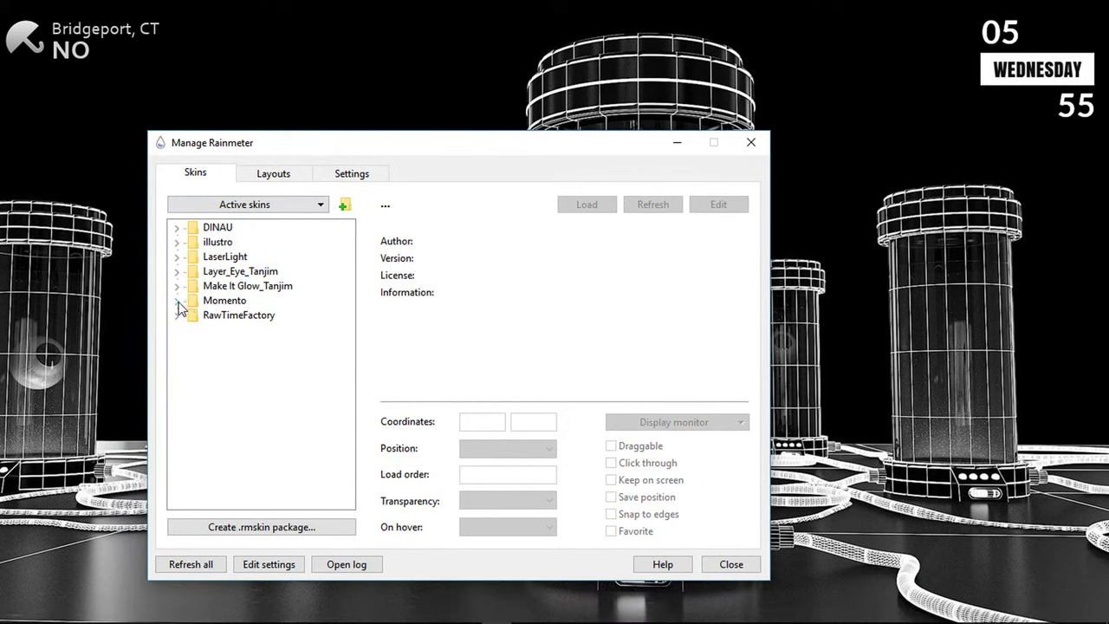
click(177, 302)
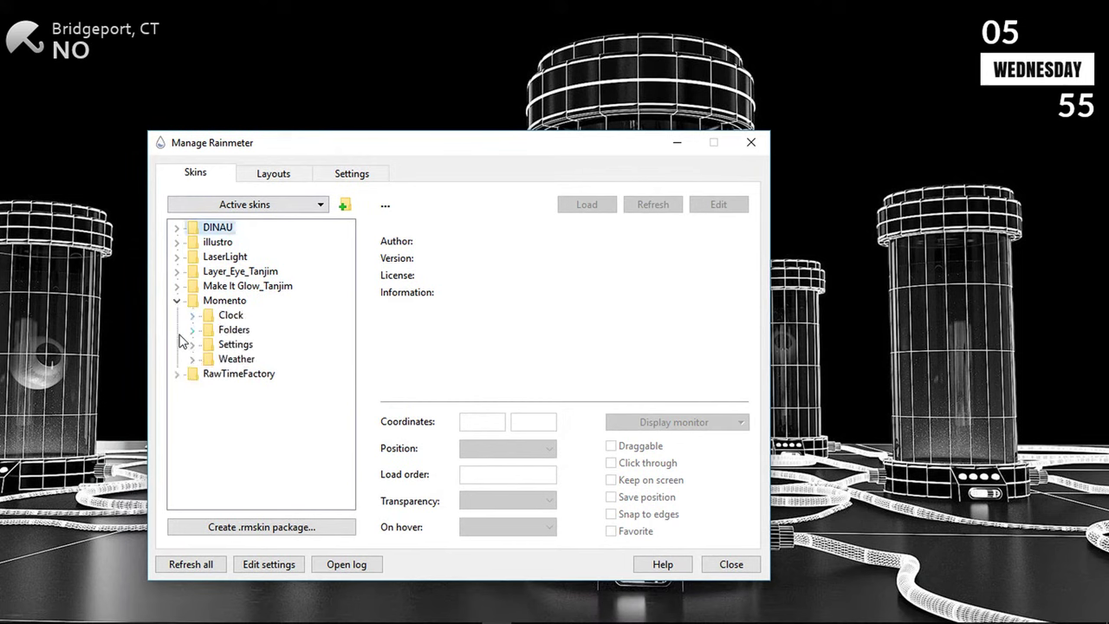
click(191, 330)
double_click(240, 345)
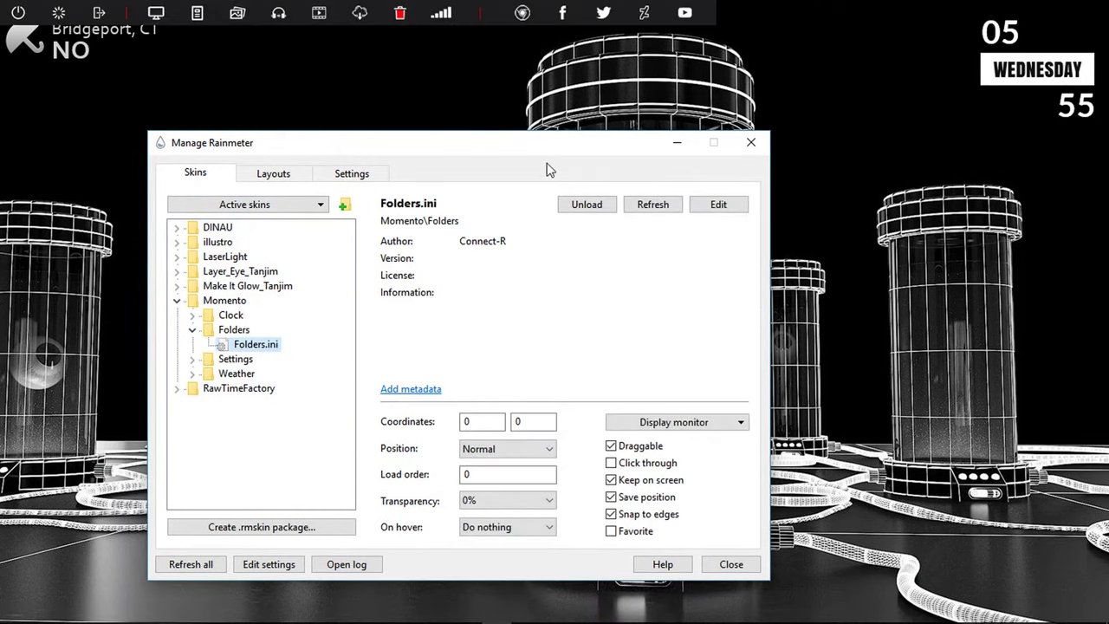
Move the Momento Folders icon bar to the bottom centre of the desktop, at coordinates 231, 723
click(676, 142)
click(520, 13)
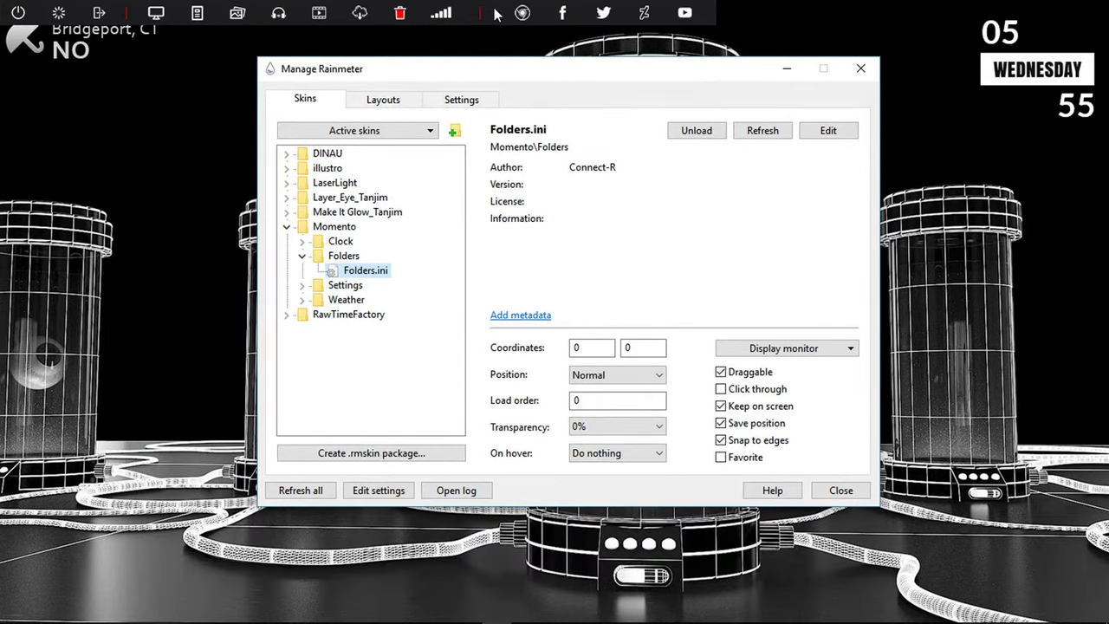
drag(497, 13, 682, 599)
Set the Momento Folders skin's transparency to ~100% and its hover behaviour to Fade in
right_click(586, 598)
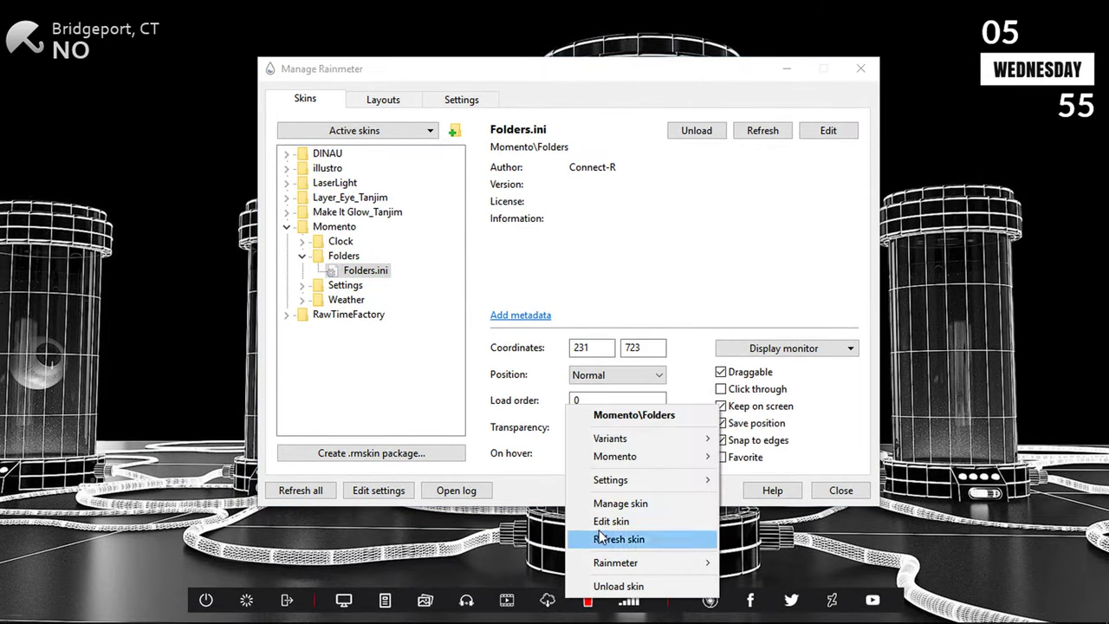
mouse_move(624, 482)
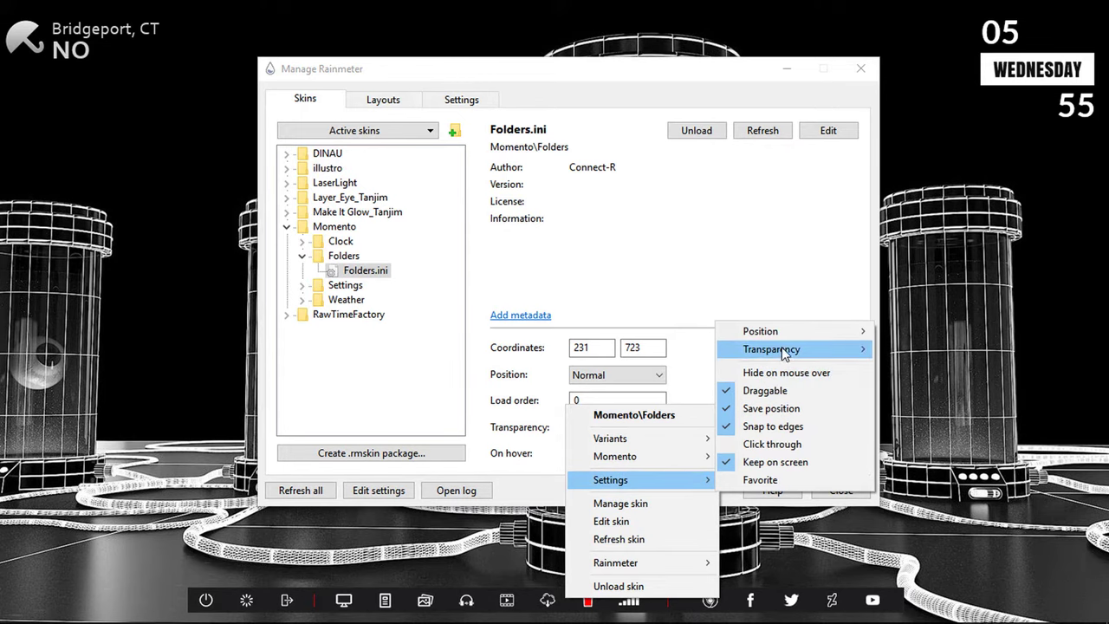
mouse_move(782, 349)
click(919, 530)
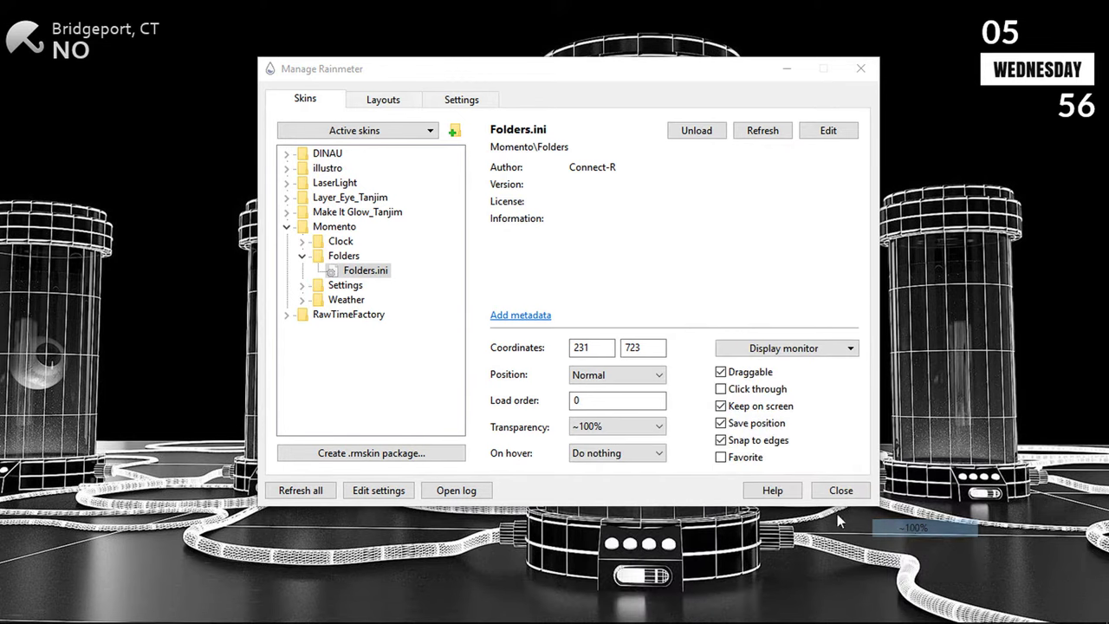
right_click(630, 605)
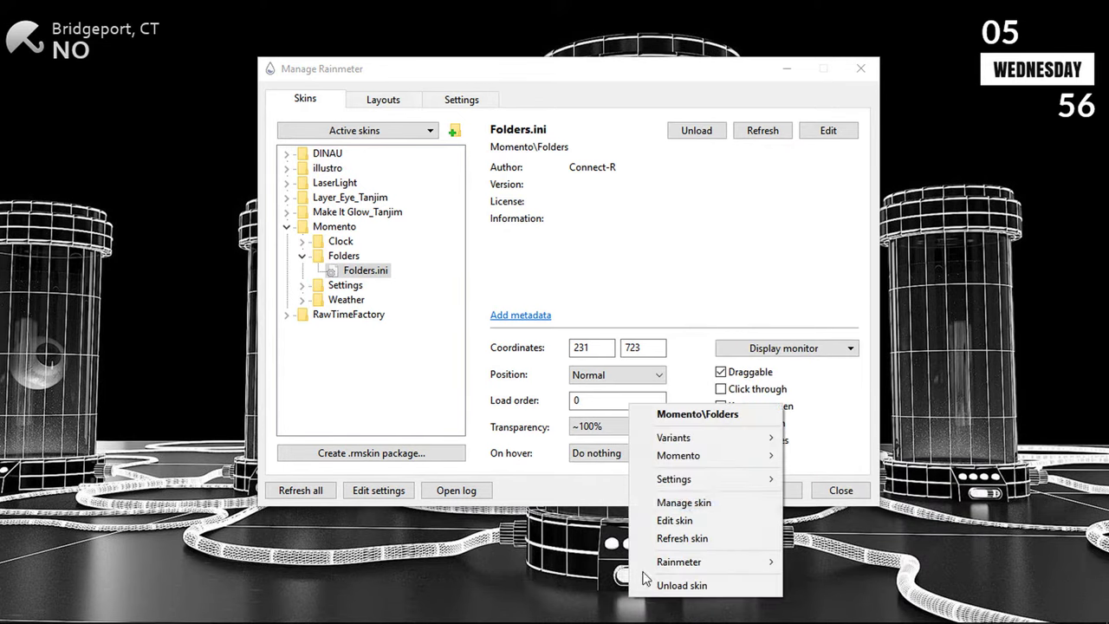
mouse_move(685, 480)
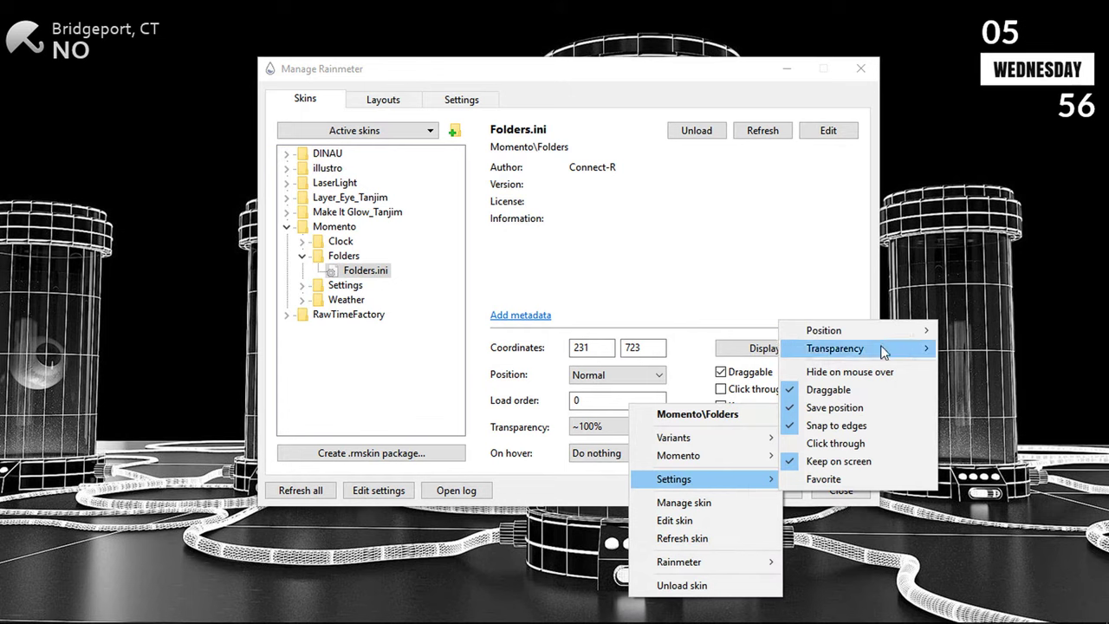
mouse_move(921, 351)
click(977, 552)
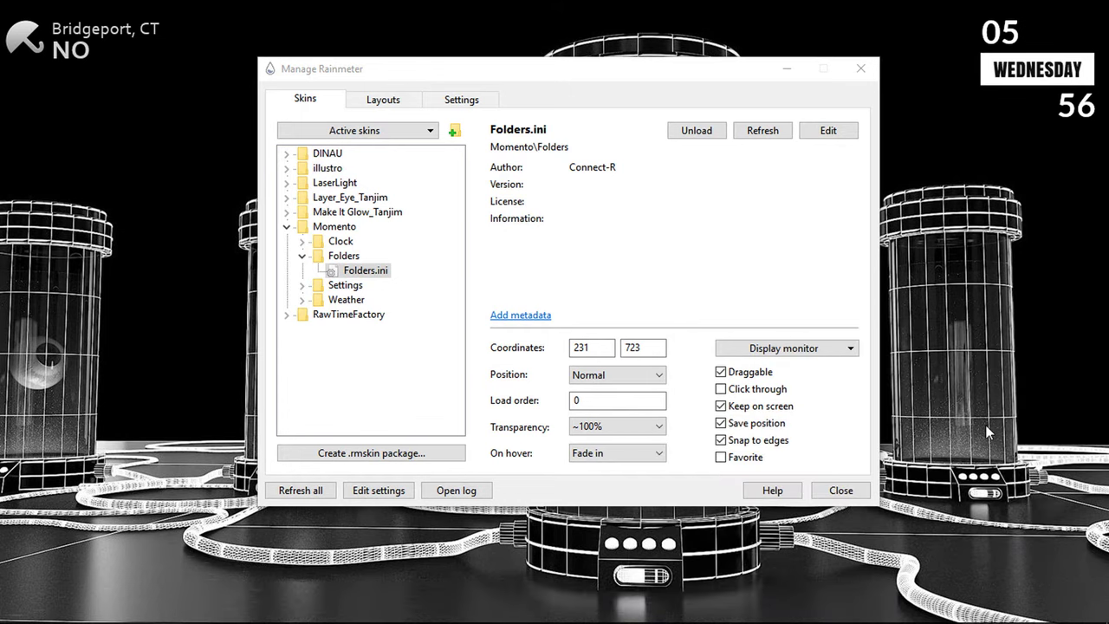
Load layer1.ini from the Layer Eye skin folder and bring Manage Rainmeter back in front of the layer
click(287, 198)
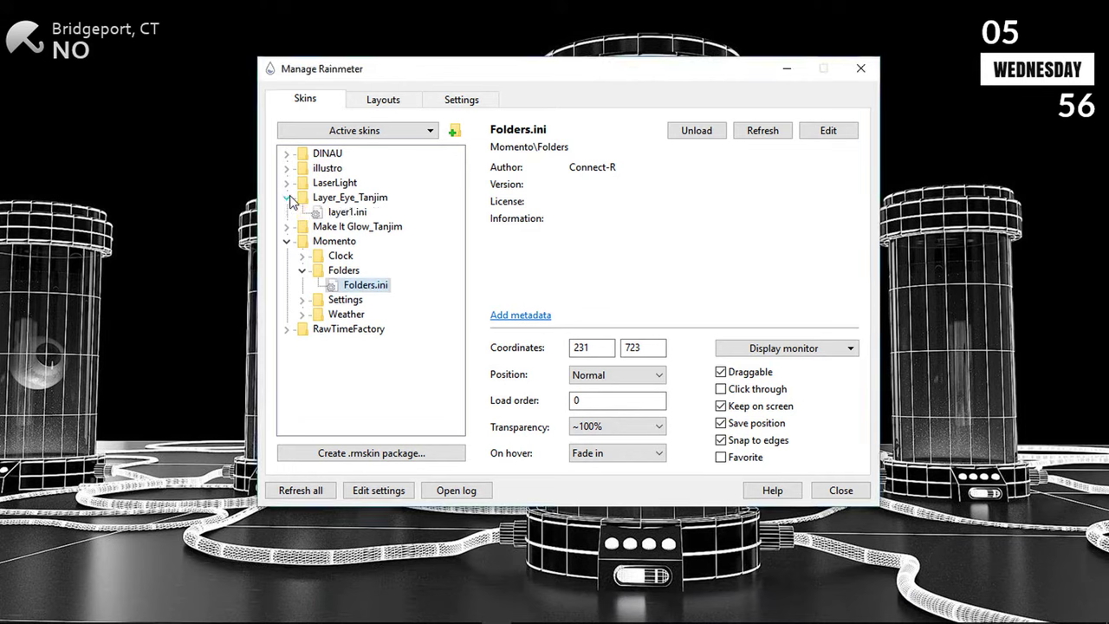
click(343, 212)
click(704, 130)
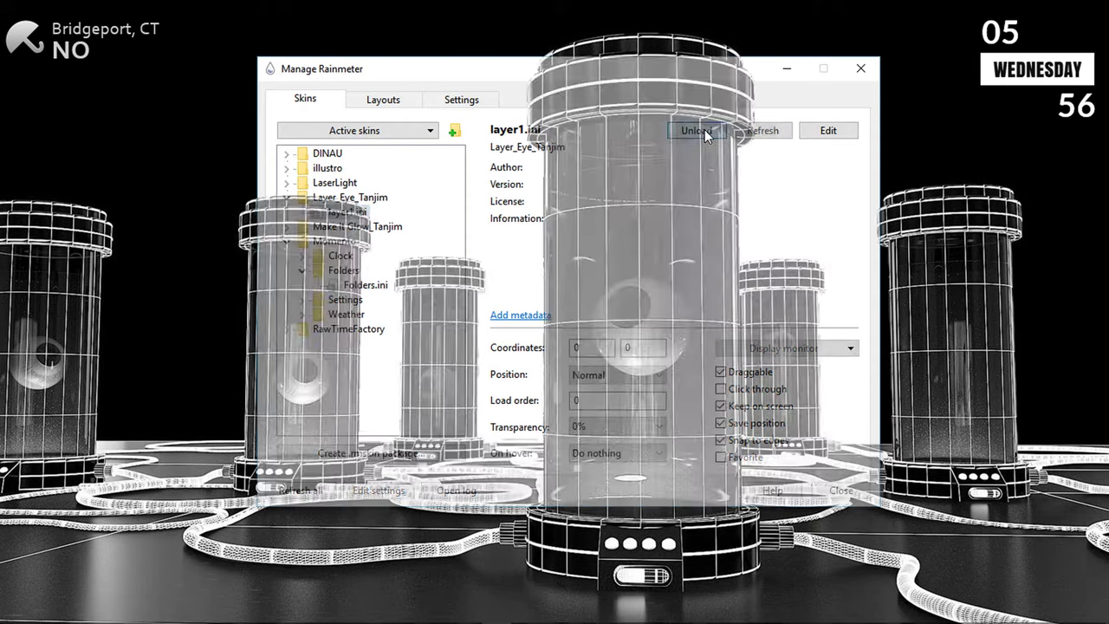
click(418, 69)
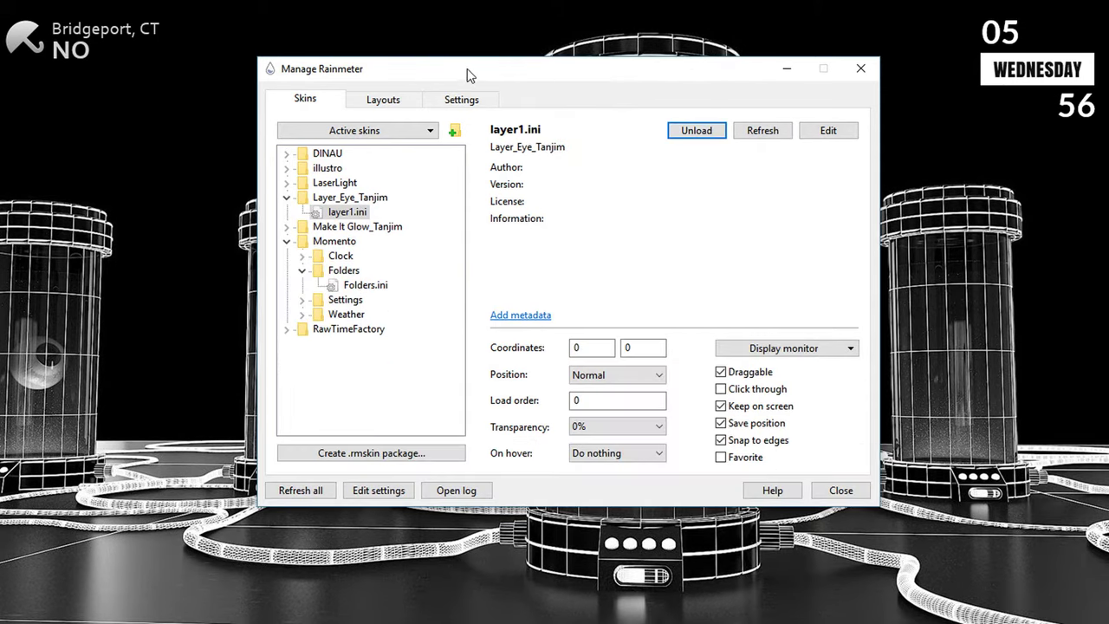
drag(467, 68, 425, 53)
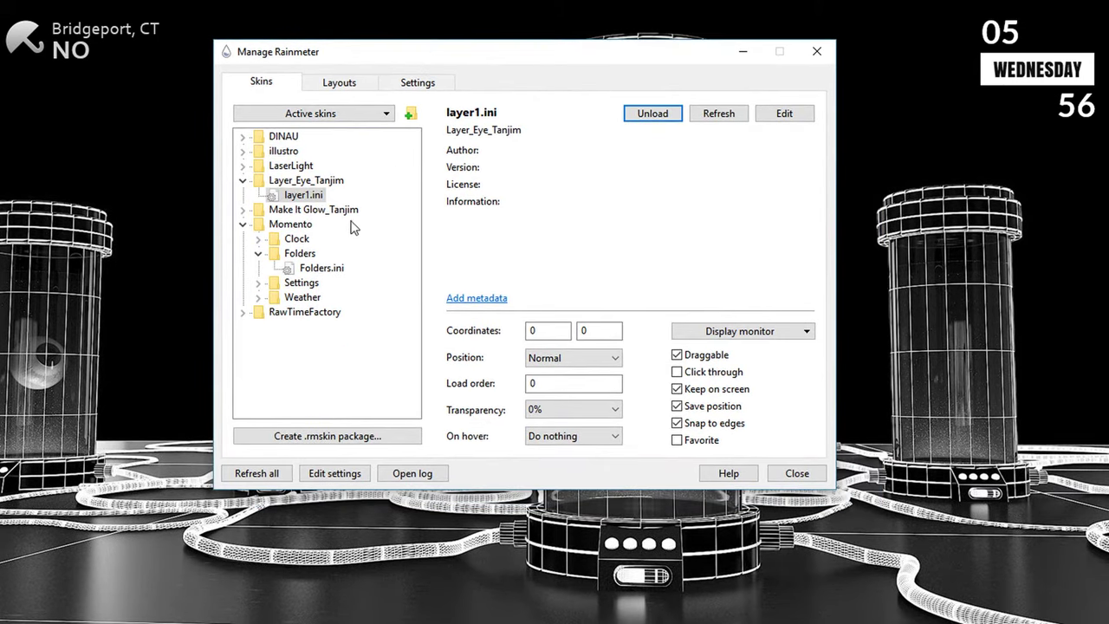
Load the LaserLight.ini audio visualiser from the LaserLight folder
click(243, 166)
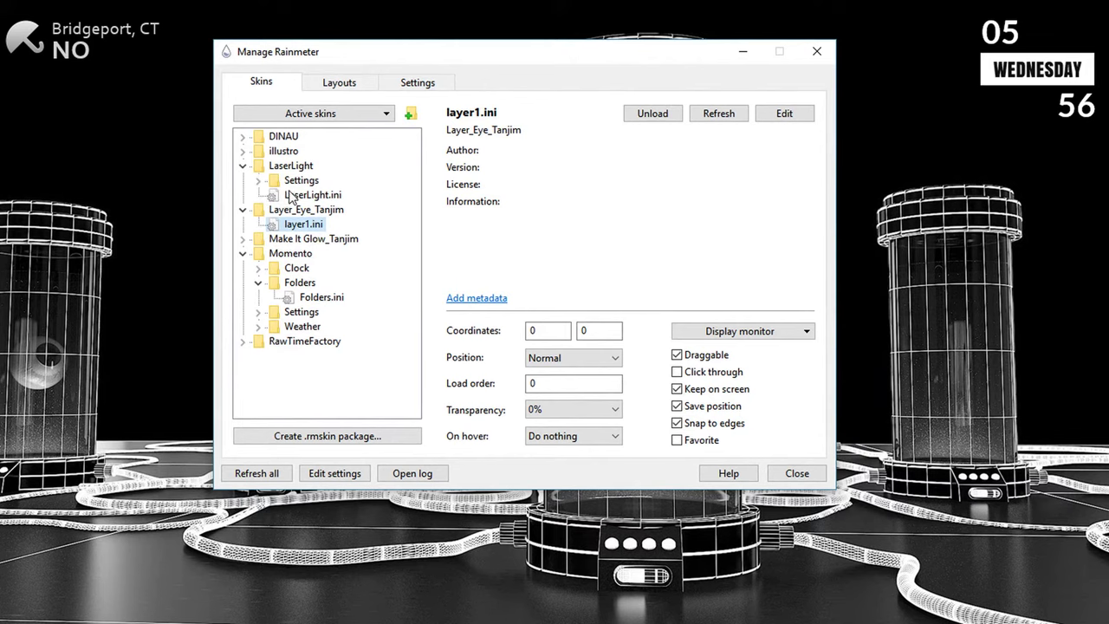
click(299, 195)
click(662, 118)
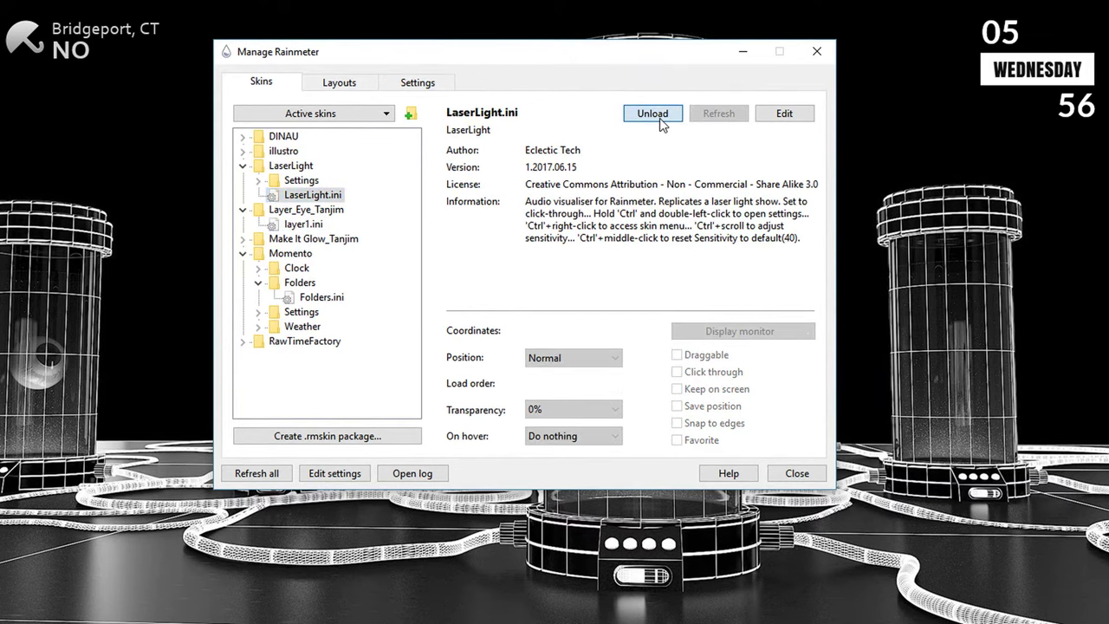
drag(583, 61, 611, 62)
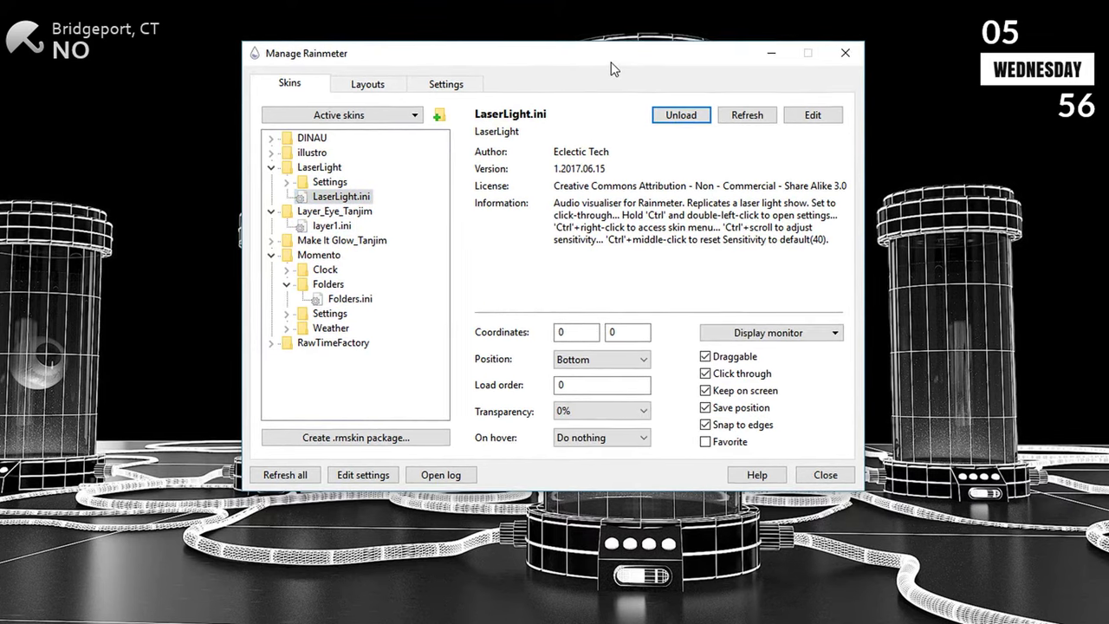
Set the position of both the layer1.ini and LaserLight.ini skins to On desktop
click(333, 226)
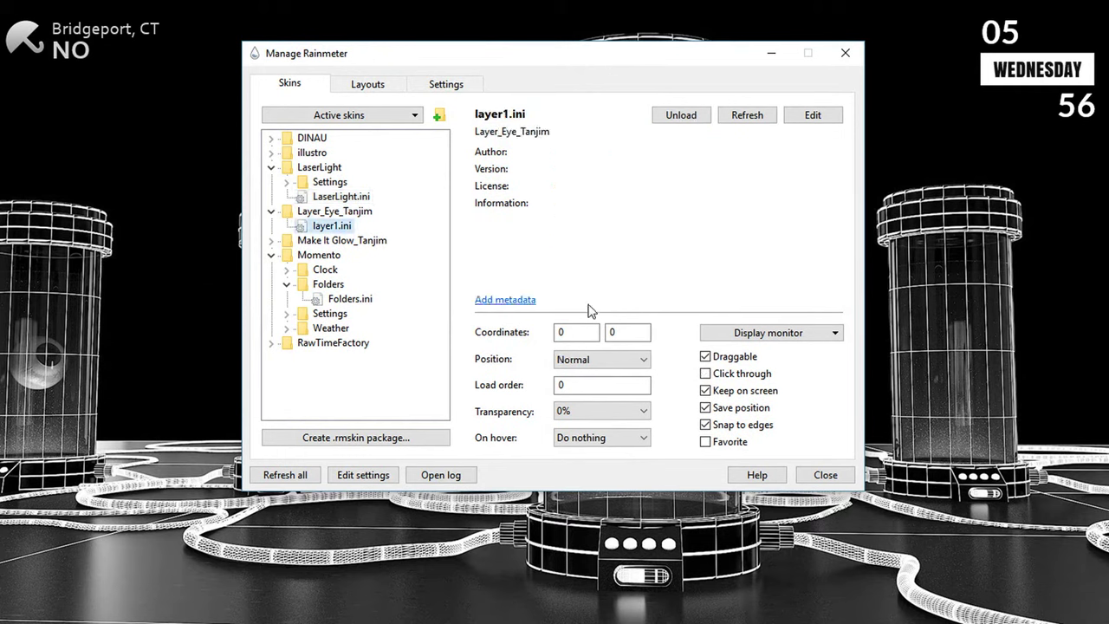
click(643, 360)
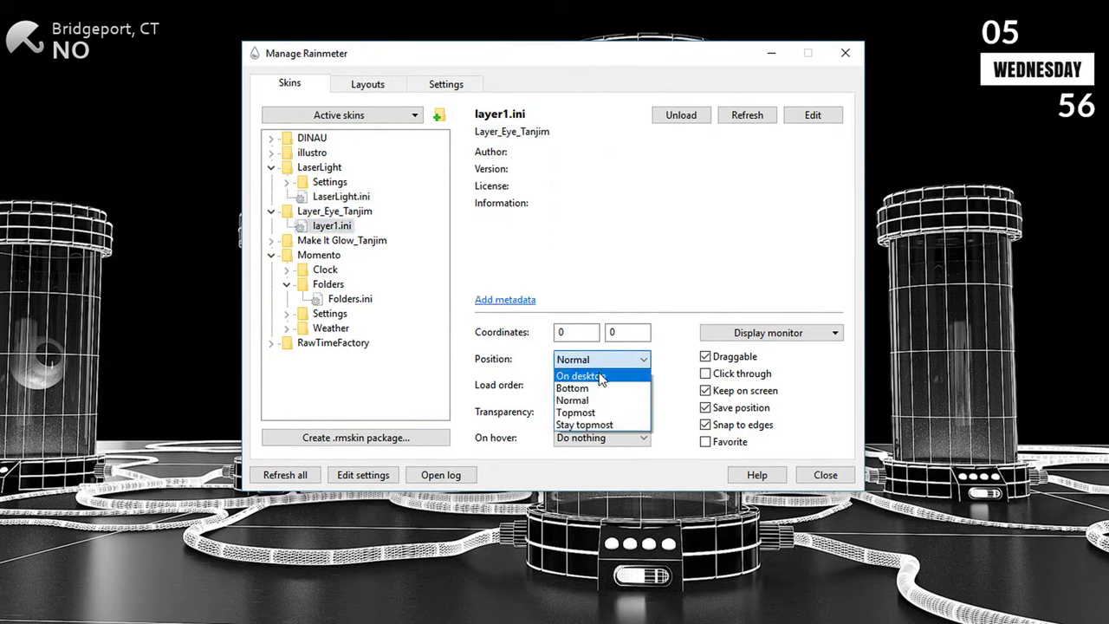
click(601, 377)
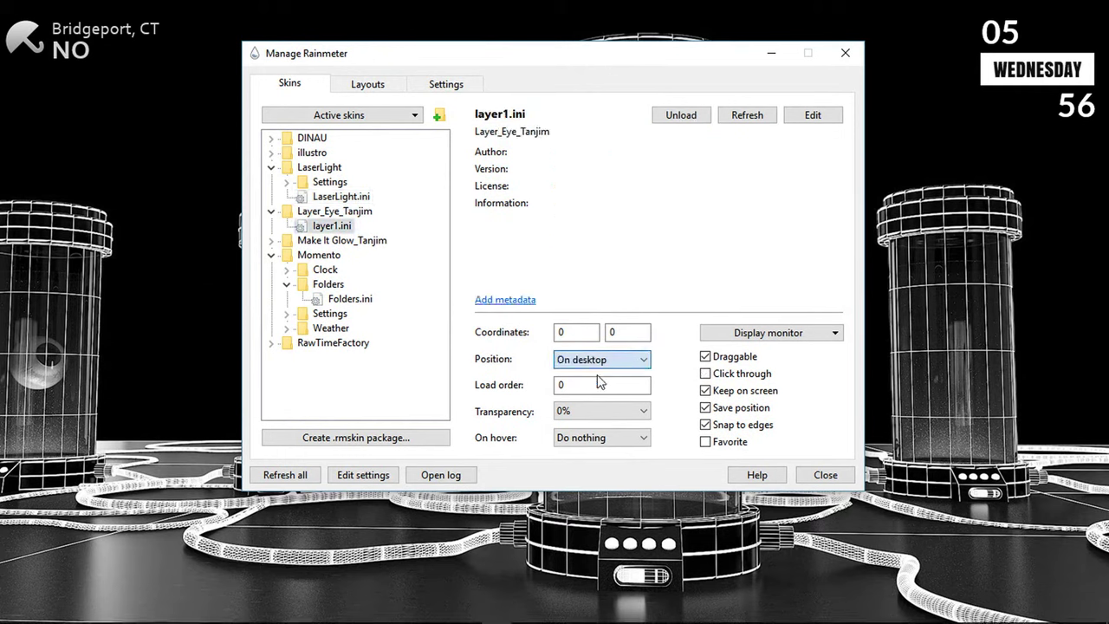
click(334, 197)
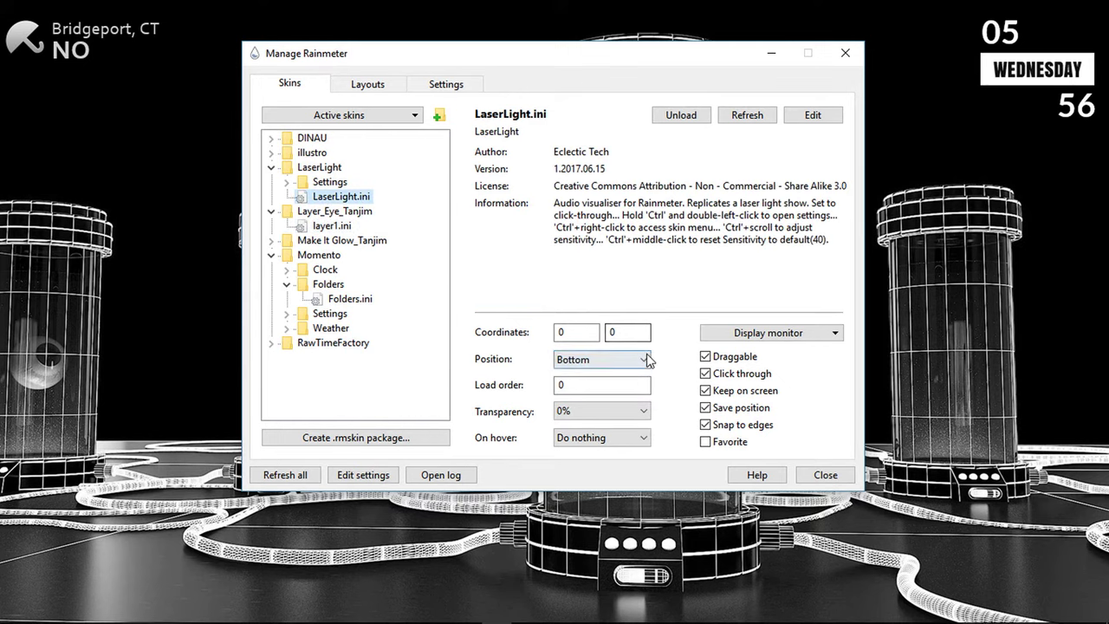
click(643, 360)
click(626, 378)
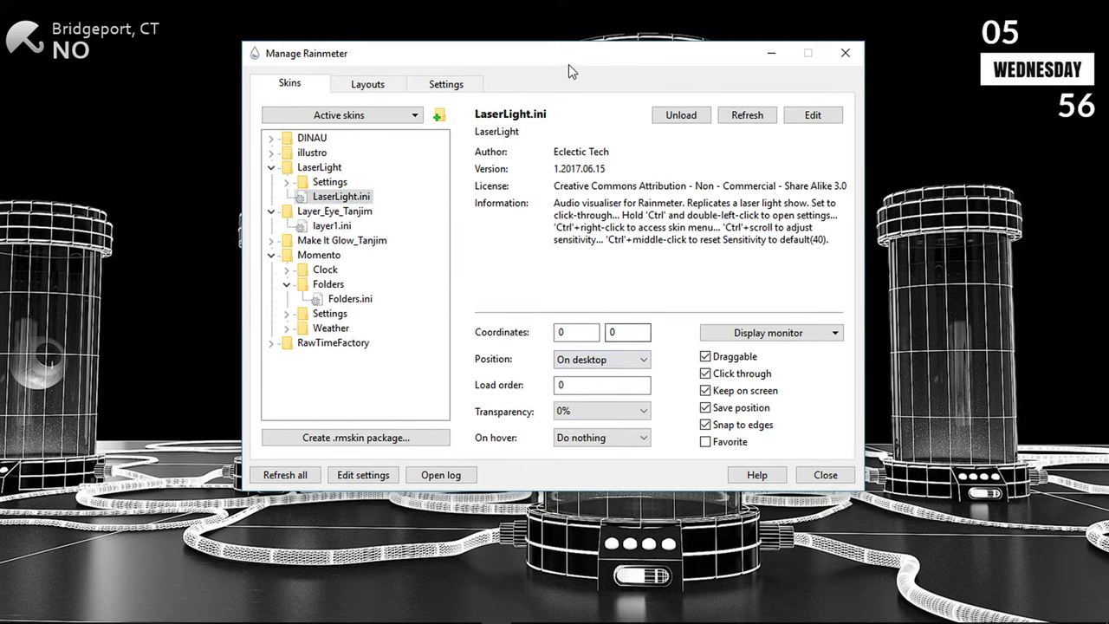
Load ReactiveWallpaper.ini from the Make It Glow_Tanjim folder and minimise Manage Rainmeter
drag(569, 63, 606, 58)
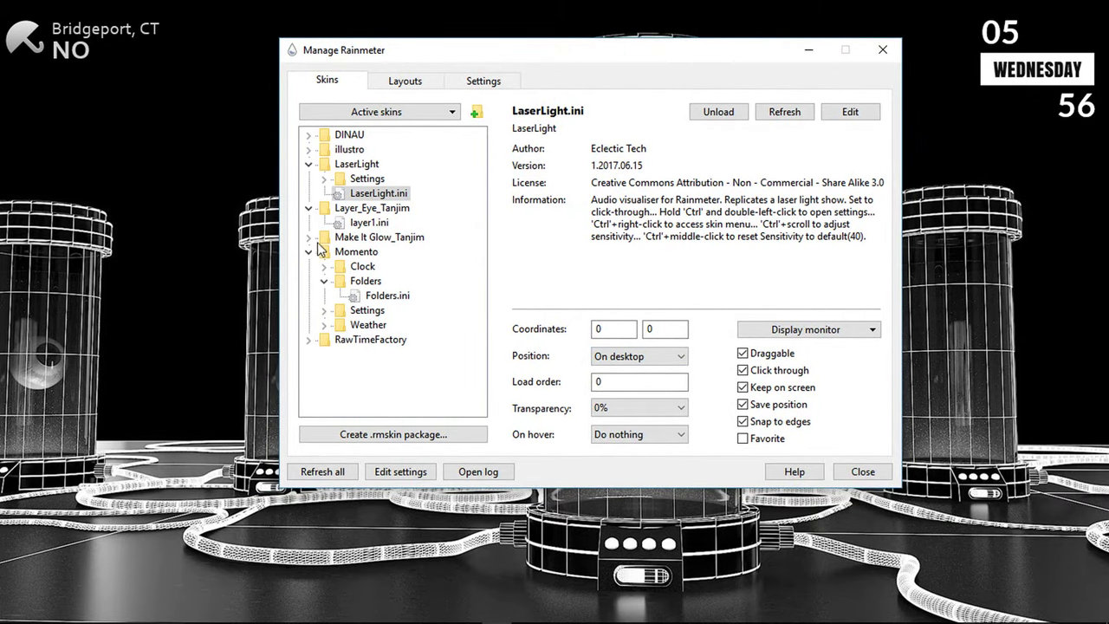
click(309, 236)
click(395, 251)
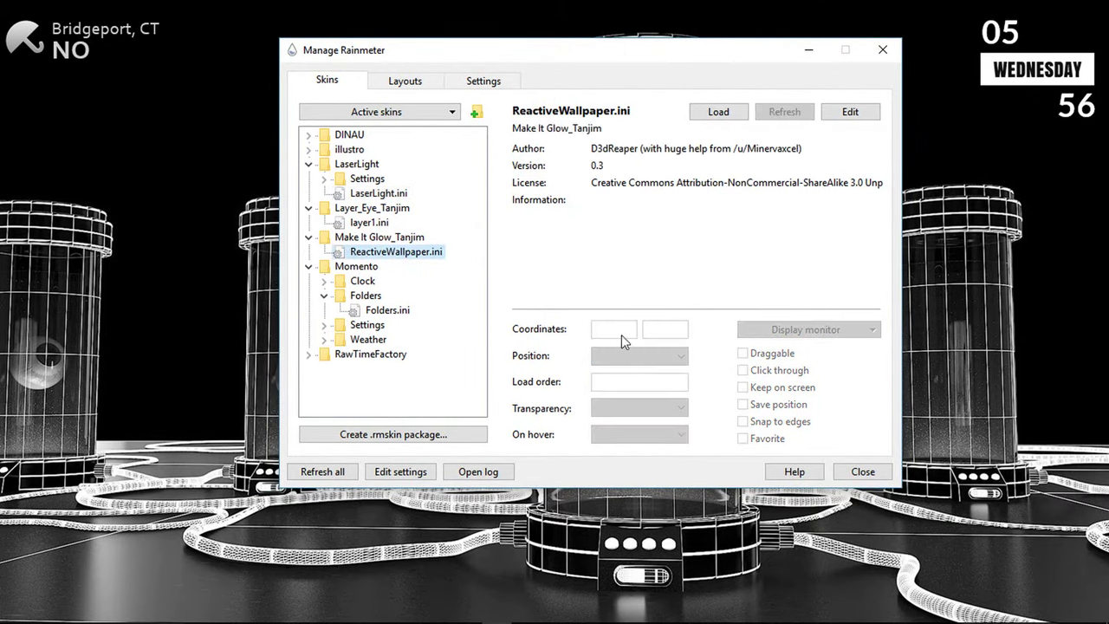
click(718, 112)
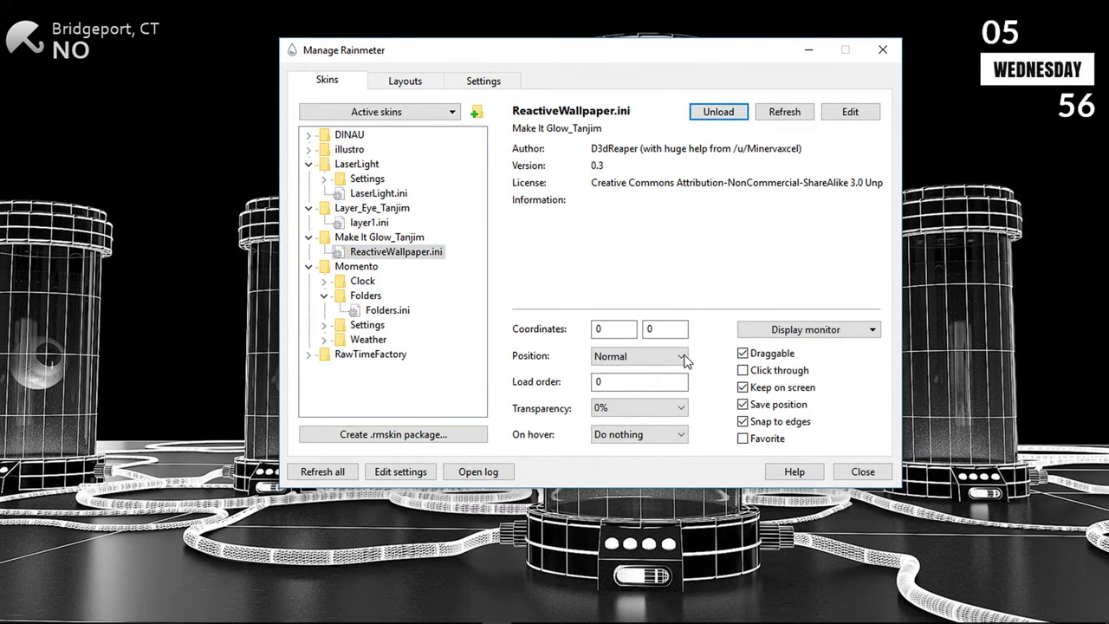
click(811, 52)
Set the Windows taskbar location on screen to Top in the taskbar settings and minimise the Settings window
right_click(901, 611)
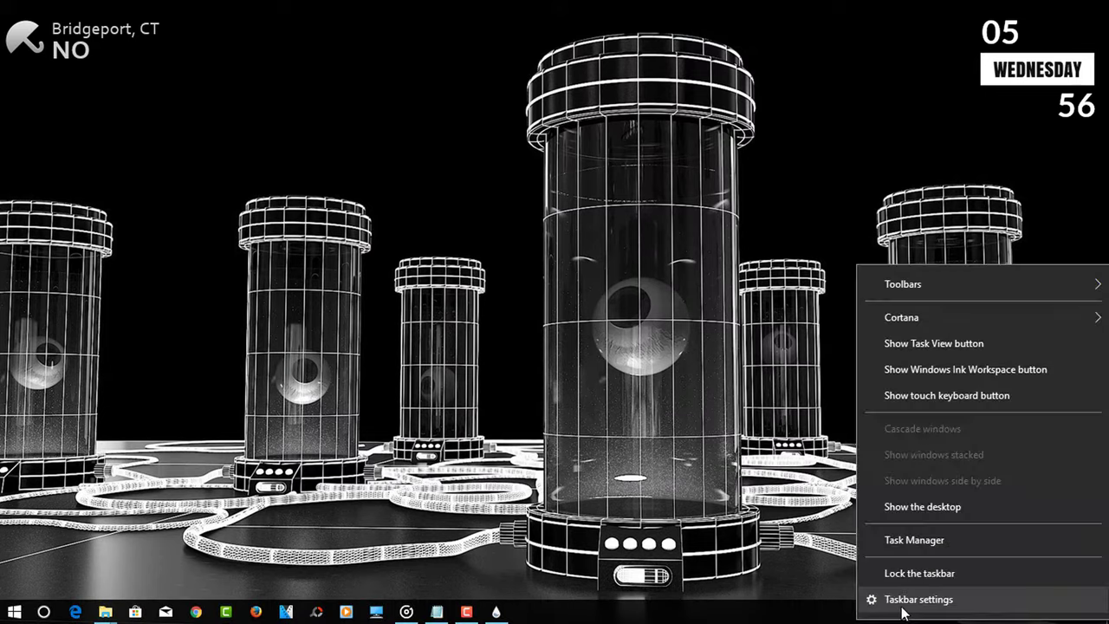
click(901, 612)
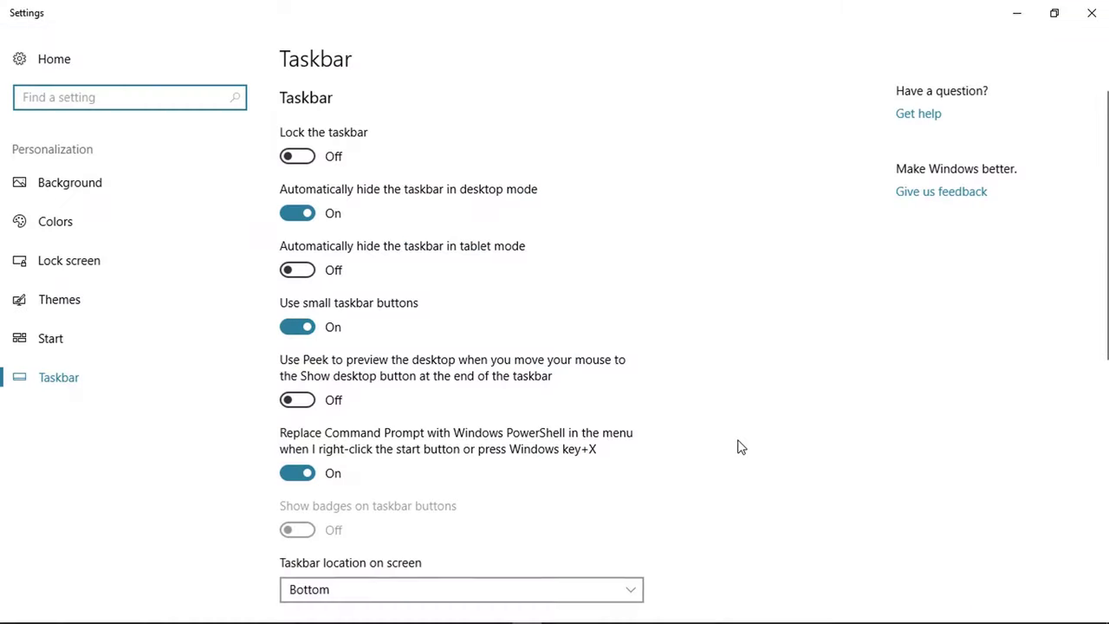
scroll(741, 446, down, 3)
click(627, 347)
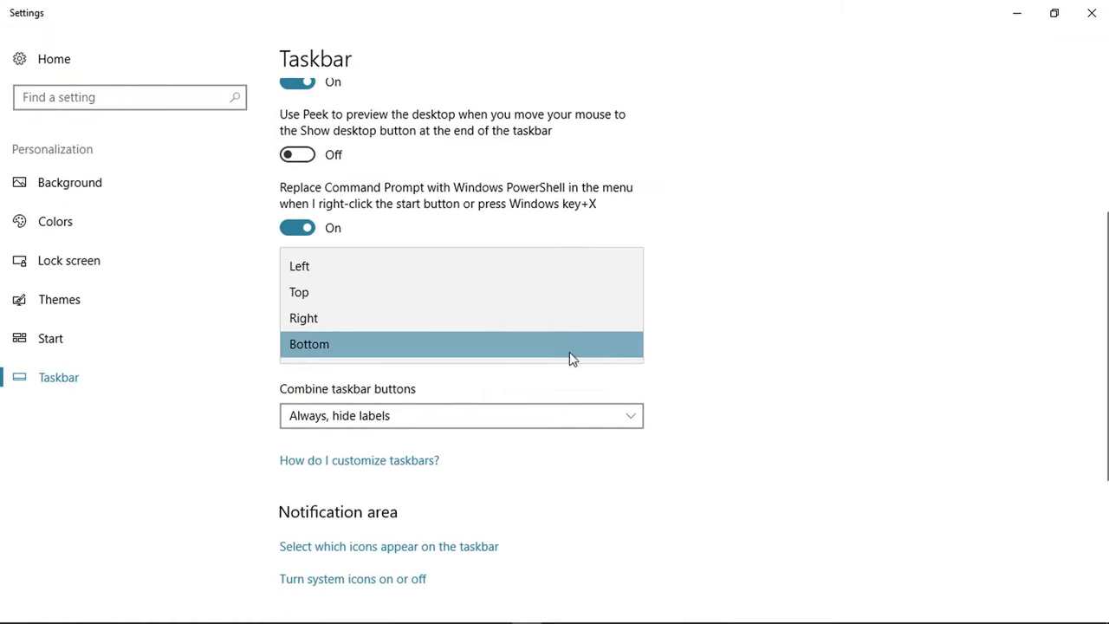
click(344, 291)
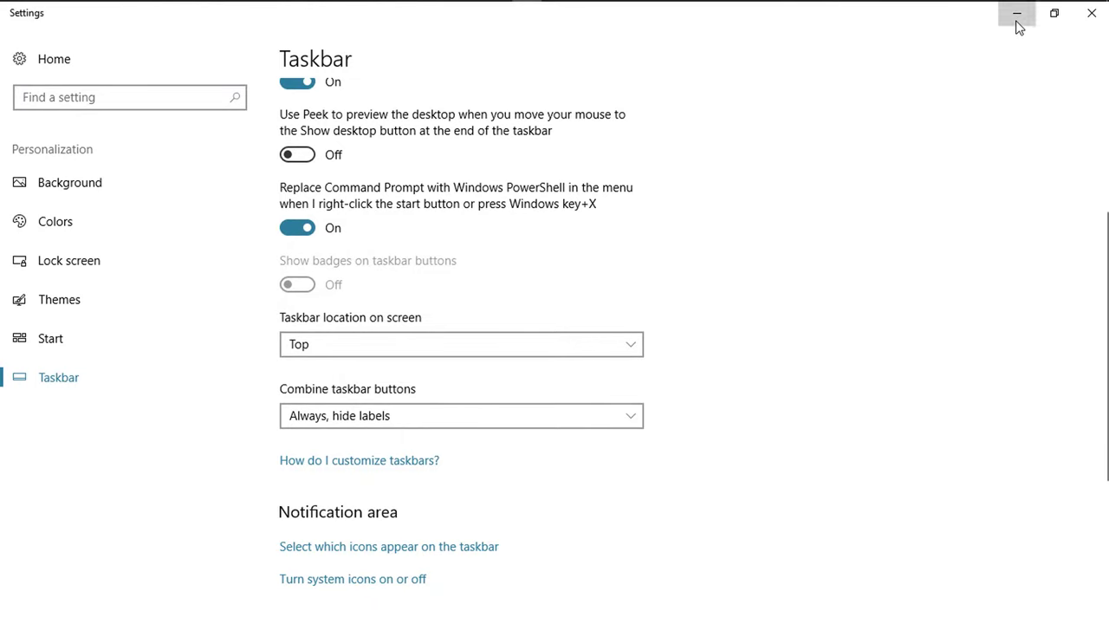
click(1019, 24)
Open the DINAU weather skin's file for editing and set its zip variable to Dhaka
right_click(29, 31)
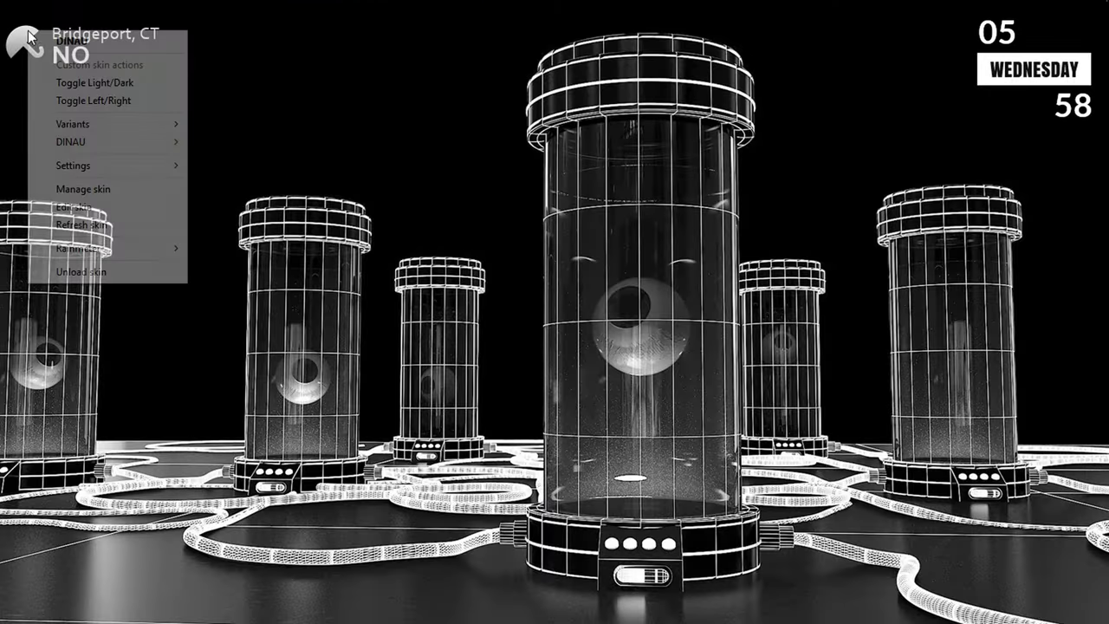
click(96, 208)
scroll(547, 456, down, 1)
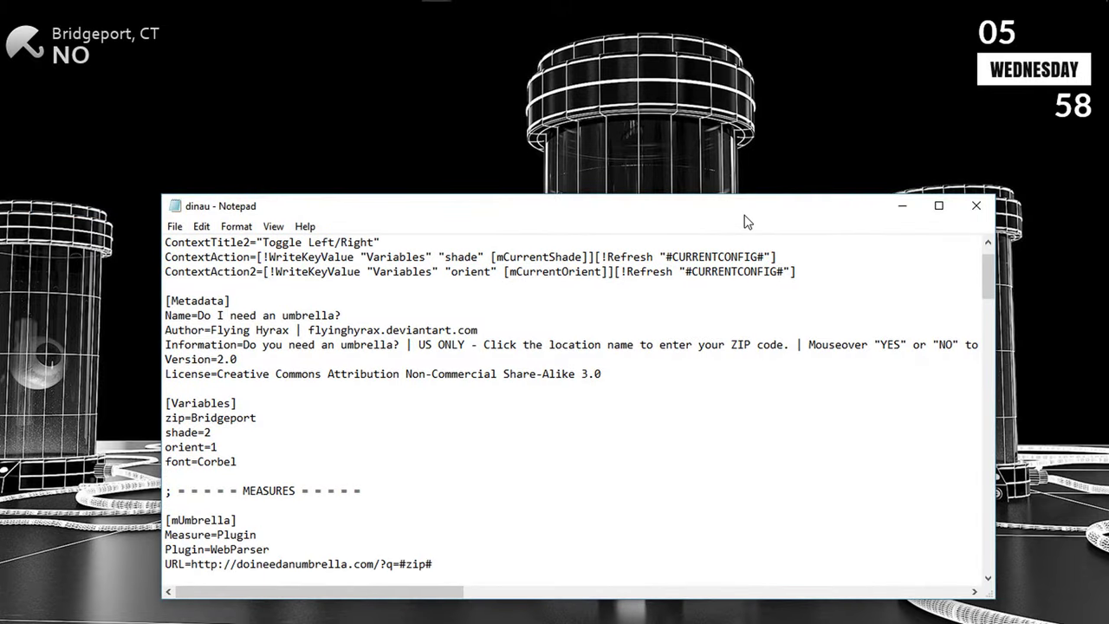
drag(745, 216, 742, 153)
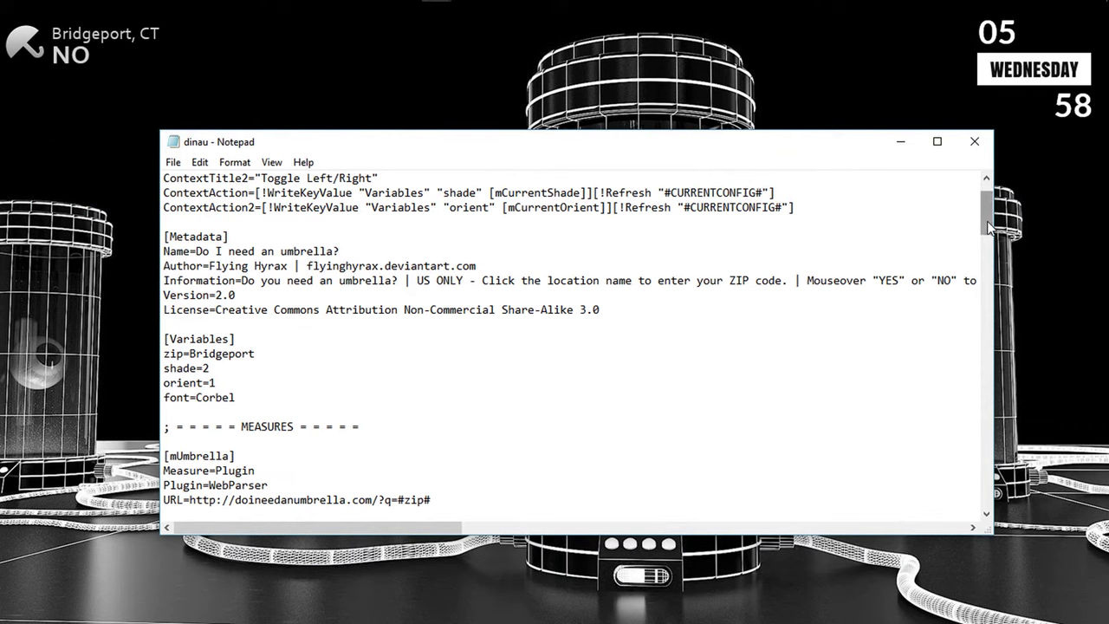
drag(987, 219, 987, 221)
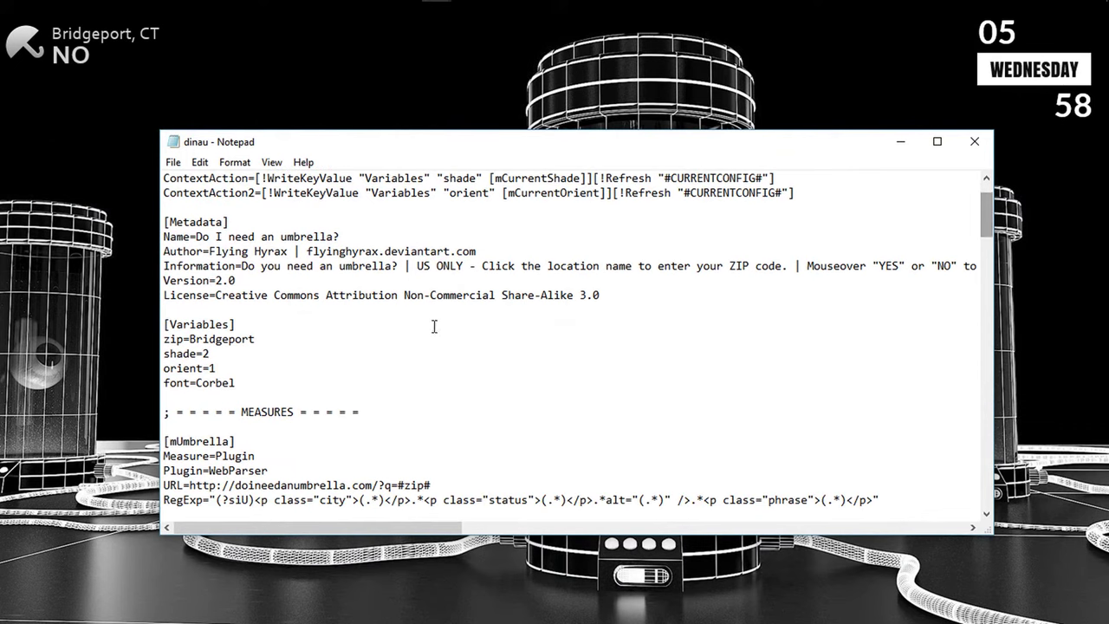
drag(256, 340, 191, 340)
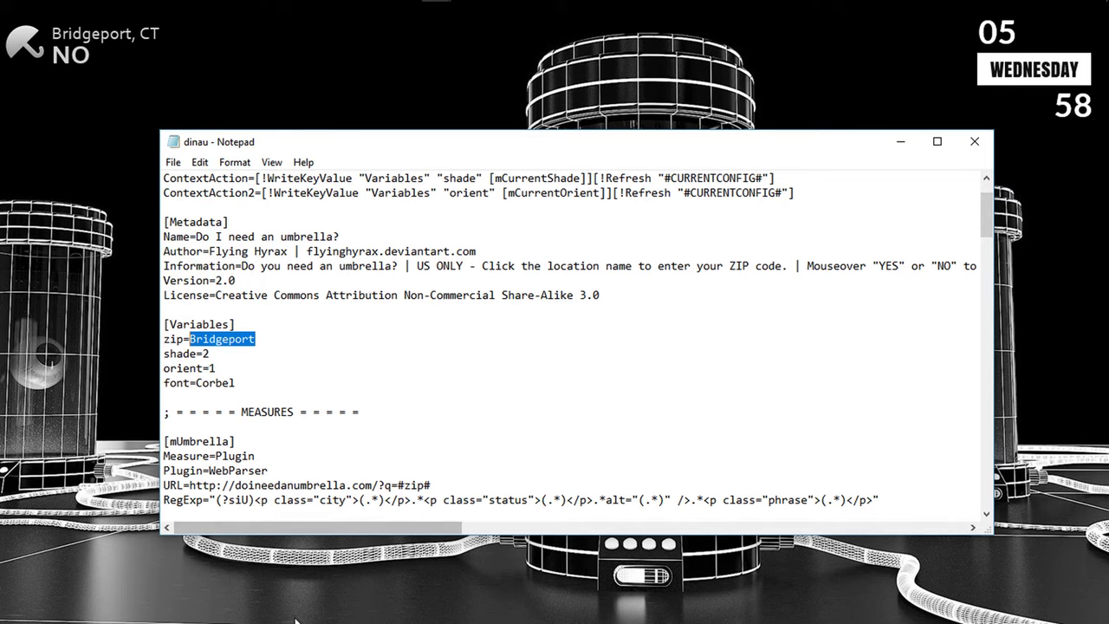
text(Dhaka)
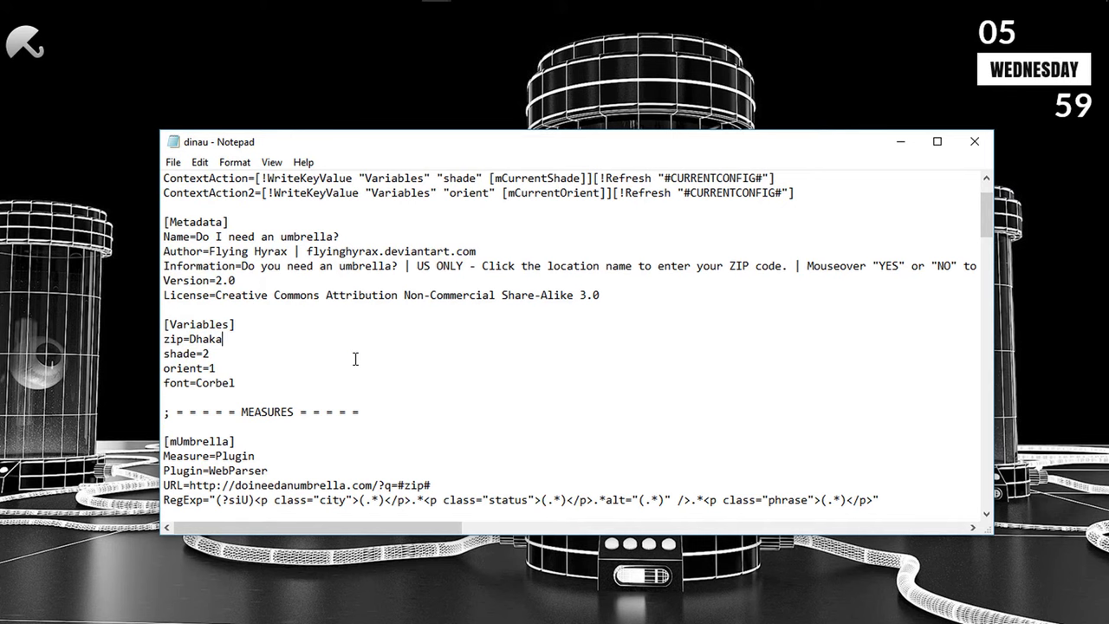
Replace the #zip# placeholder in the mUmbrella URL with Dhaka, refresh the DINAU skin and close its file
scroll(261, 258, down, 1)
double_click(428, 441)
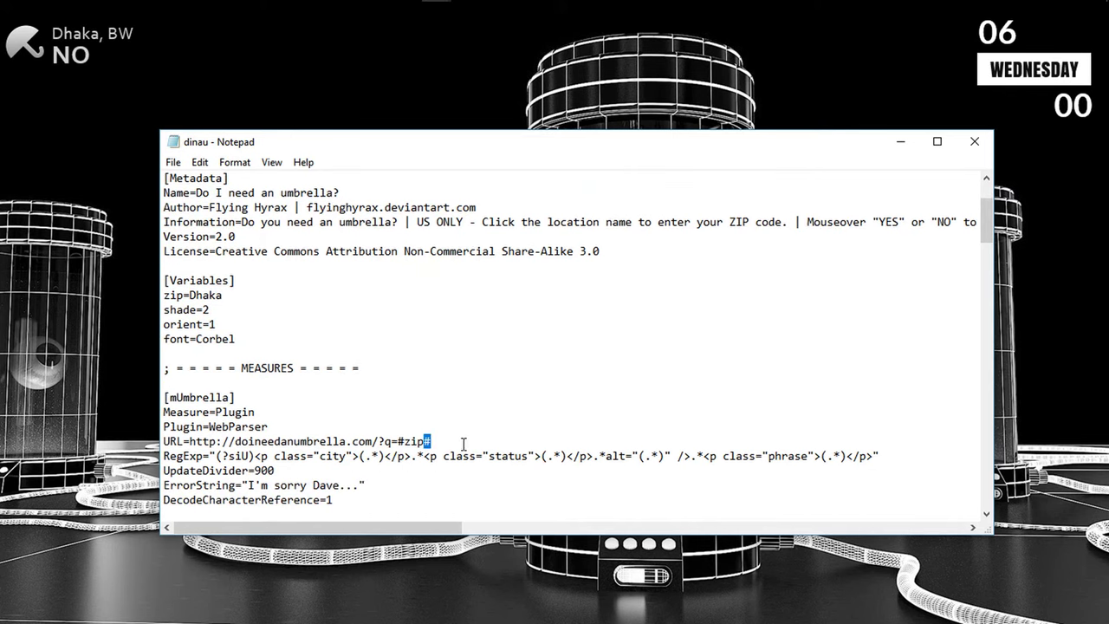
key(BackSpace)
right_click(13, 47)
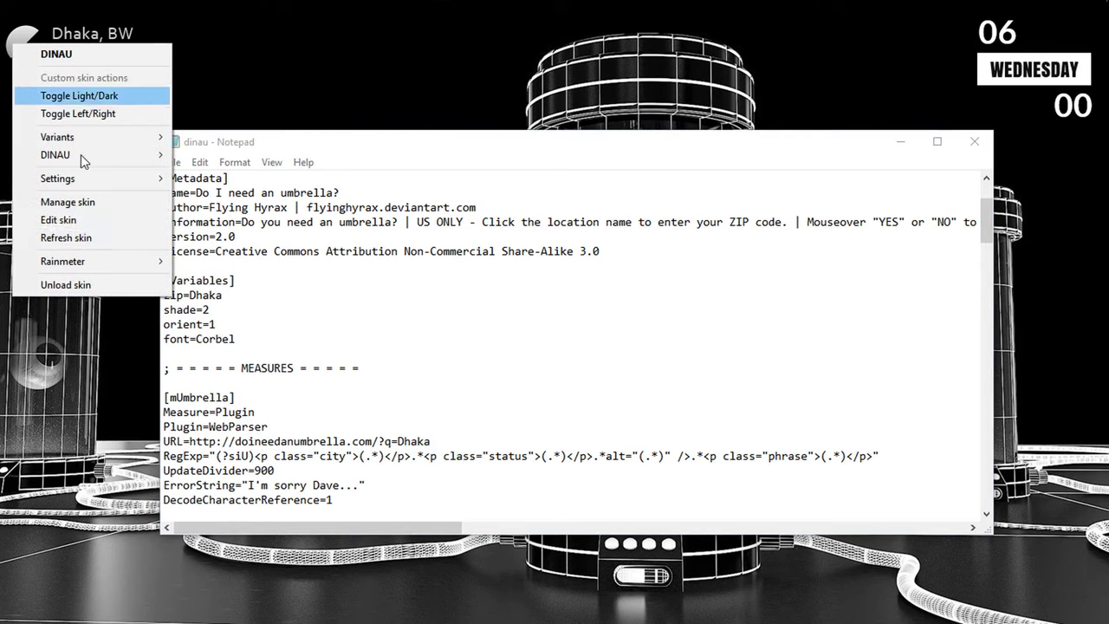
click(98, 234)
scroll(488, 308, down, 10)
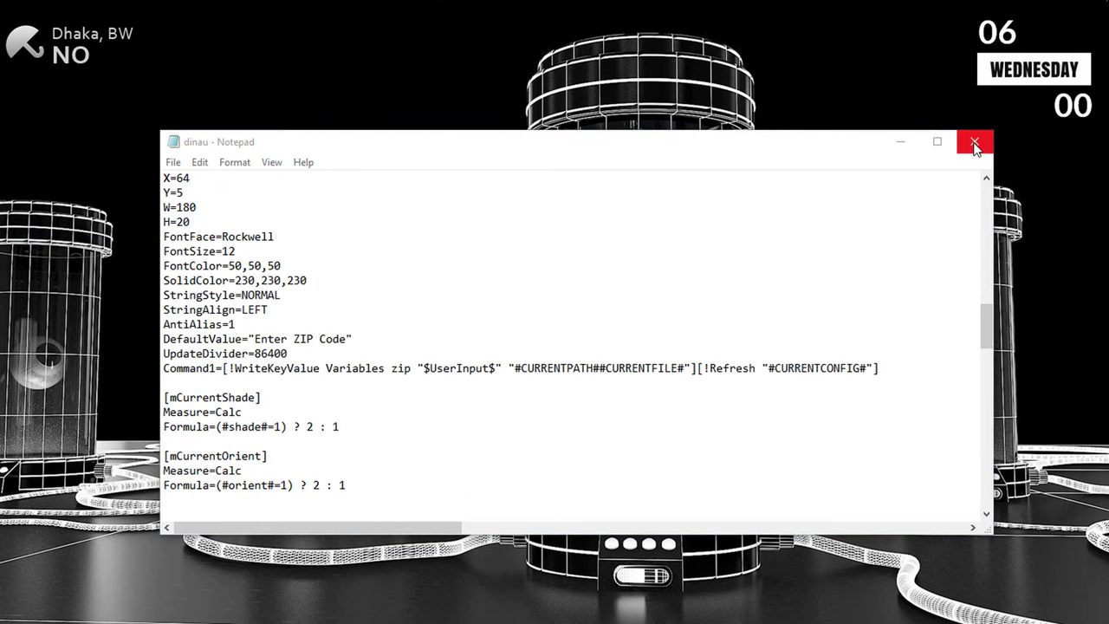
click(975, 142)
Switch to the music player, test the visualiser by playing, pausing and resuming the track, then minimise the player and reveal the desktop icon bar
click(436, 9)
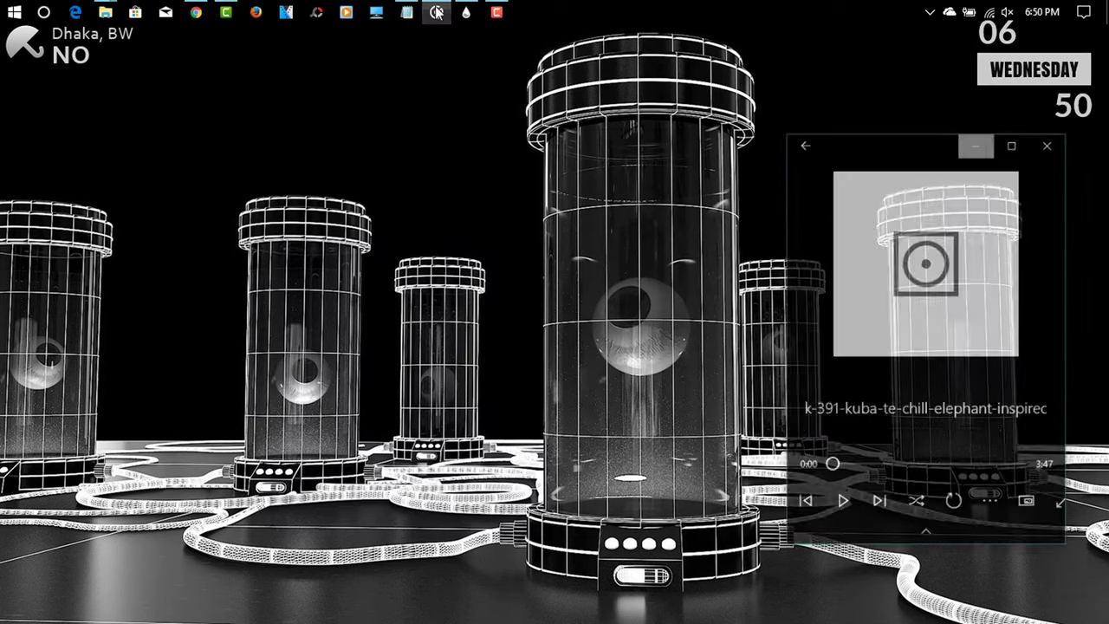
click(868, 529)
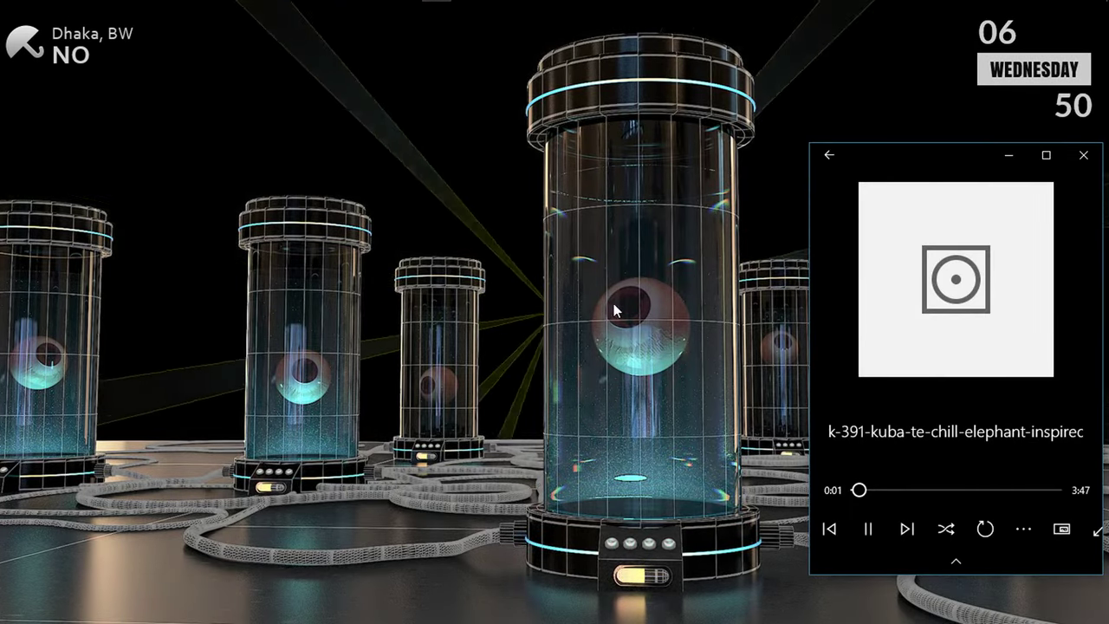
click(869, 529)
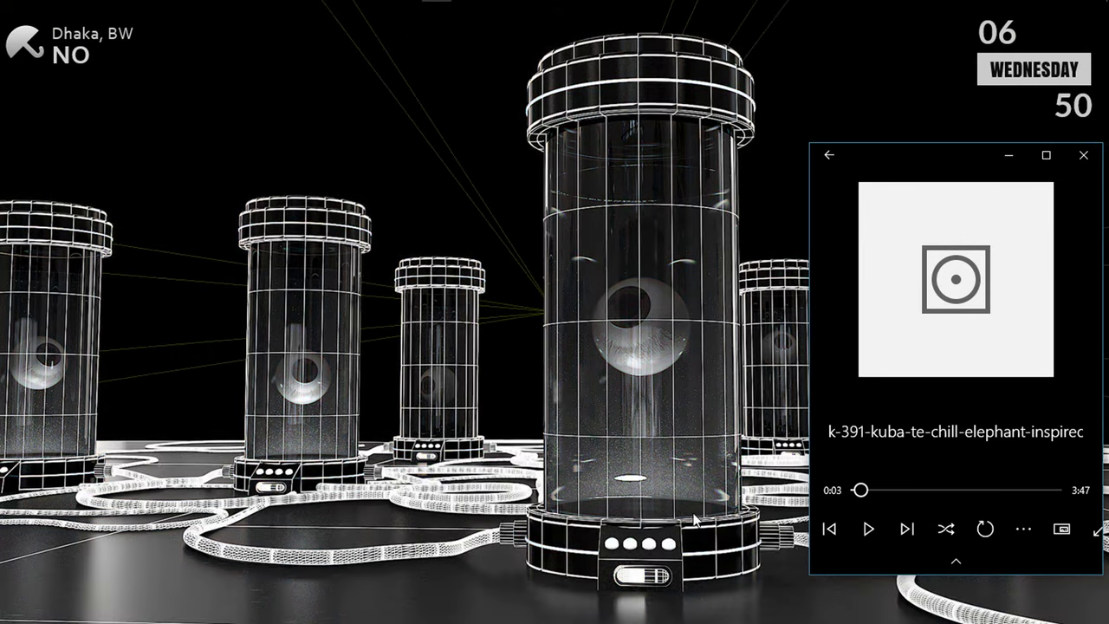
click(869, 528)
click(1007, 154)
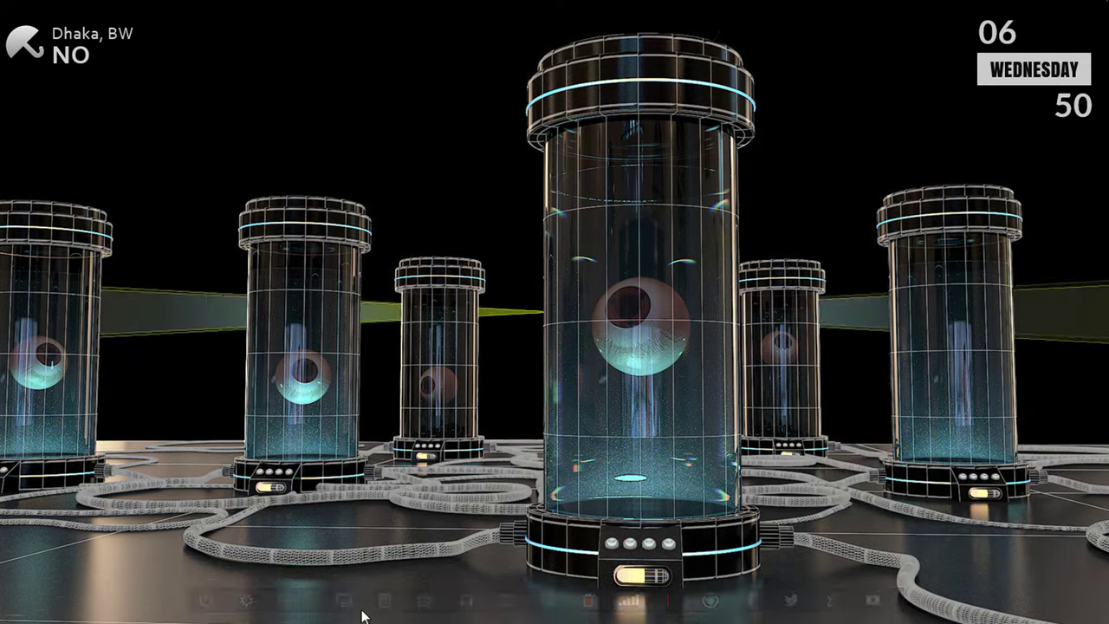
mouse_move(305, 607)
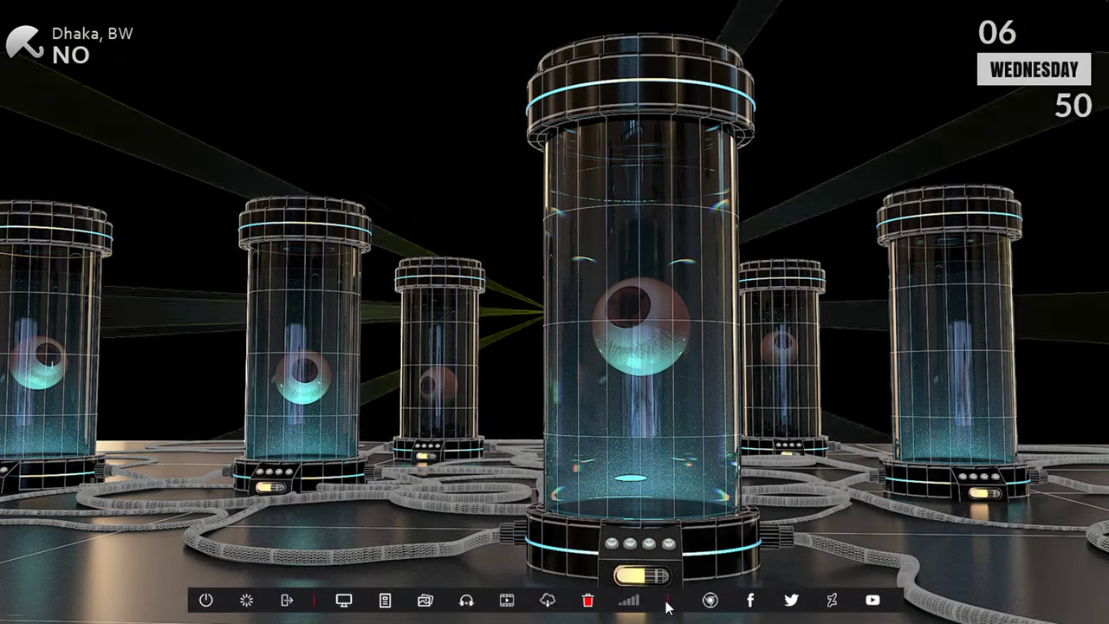